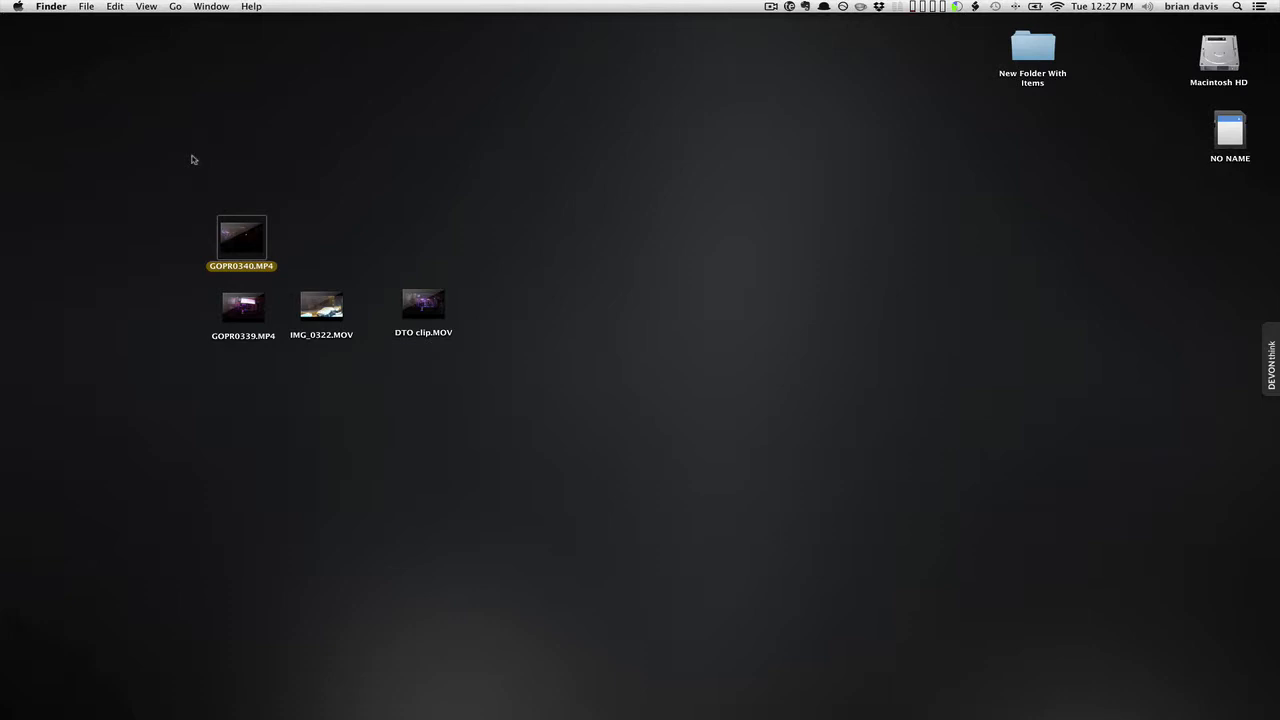
Line up GOPR0340.MP4, GOPR0339.MP4, IMG_0322.MOV and DTO clip.MOV in a desktop row, with GOPR0340 leftmost.
drag(183, 107, 573, 432)
click(611, 328)
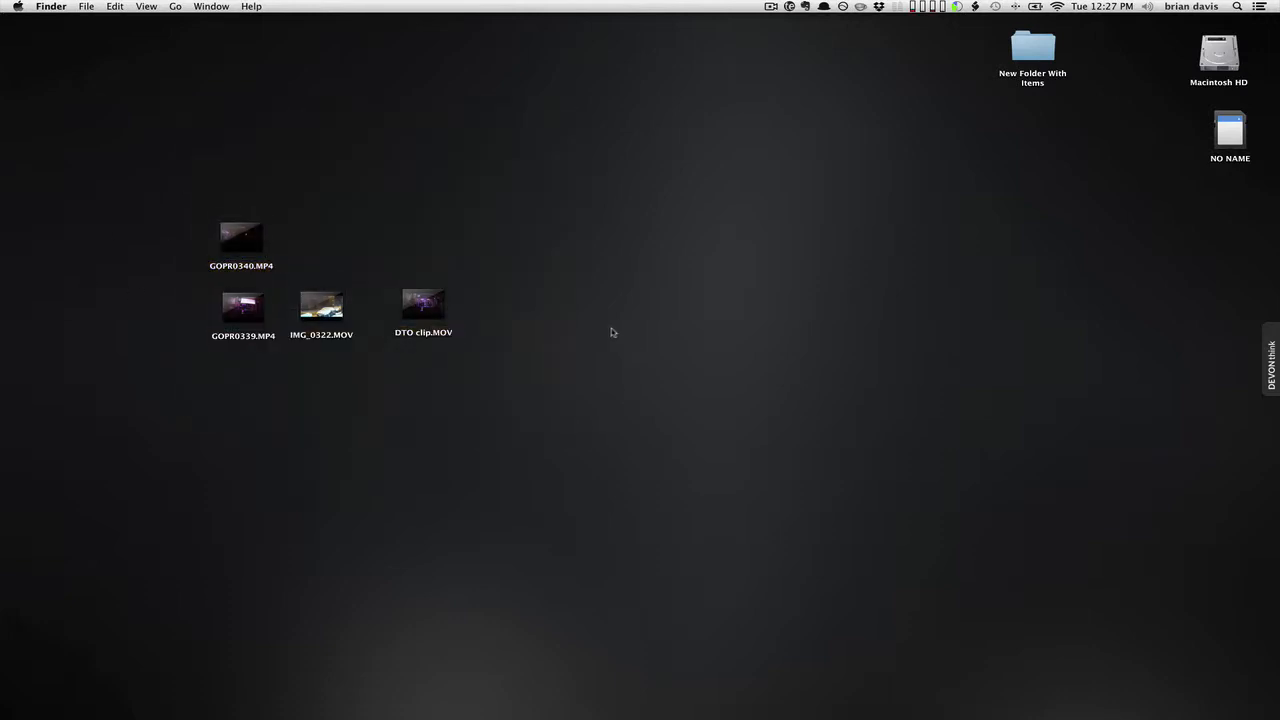
click(340, 315)
drag(346, 321, 357, 320)
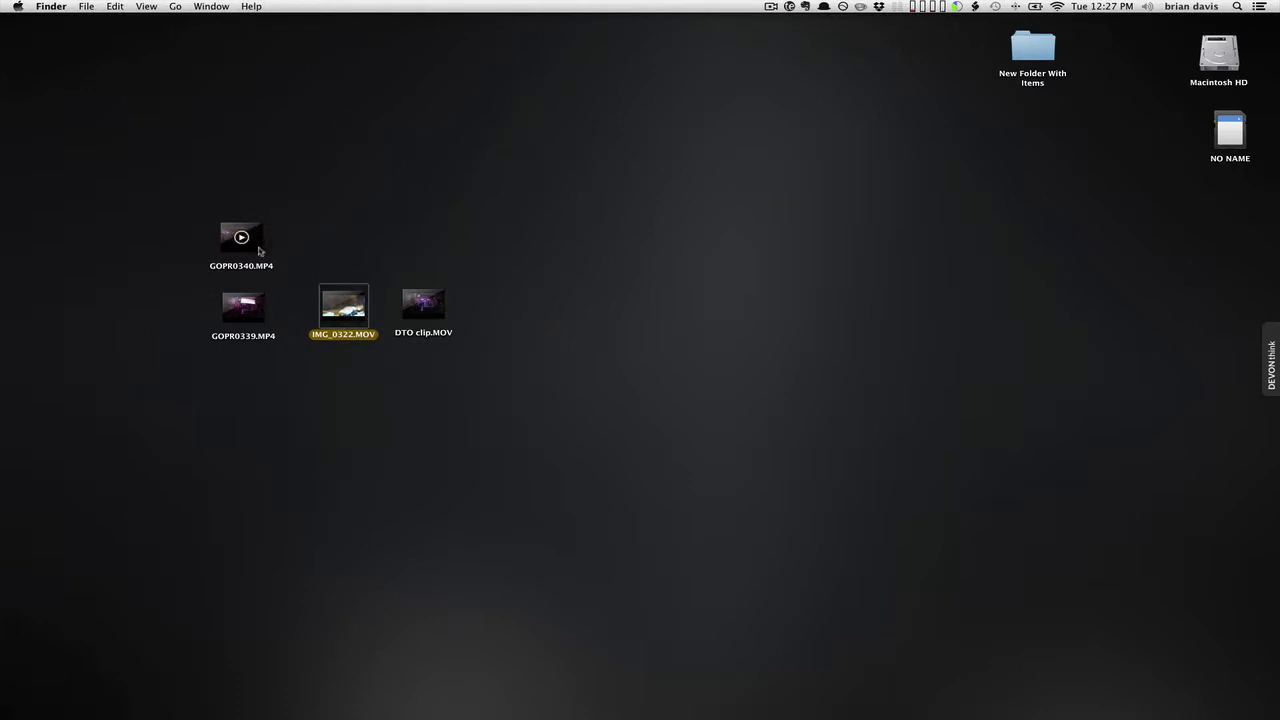
drag(258, 251, 179, 276)
drag(262, 312, 406, 293)
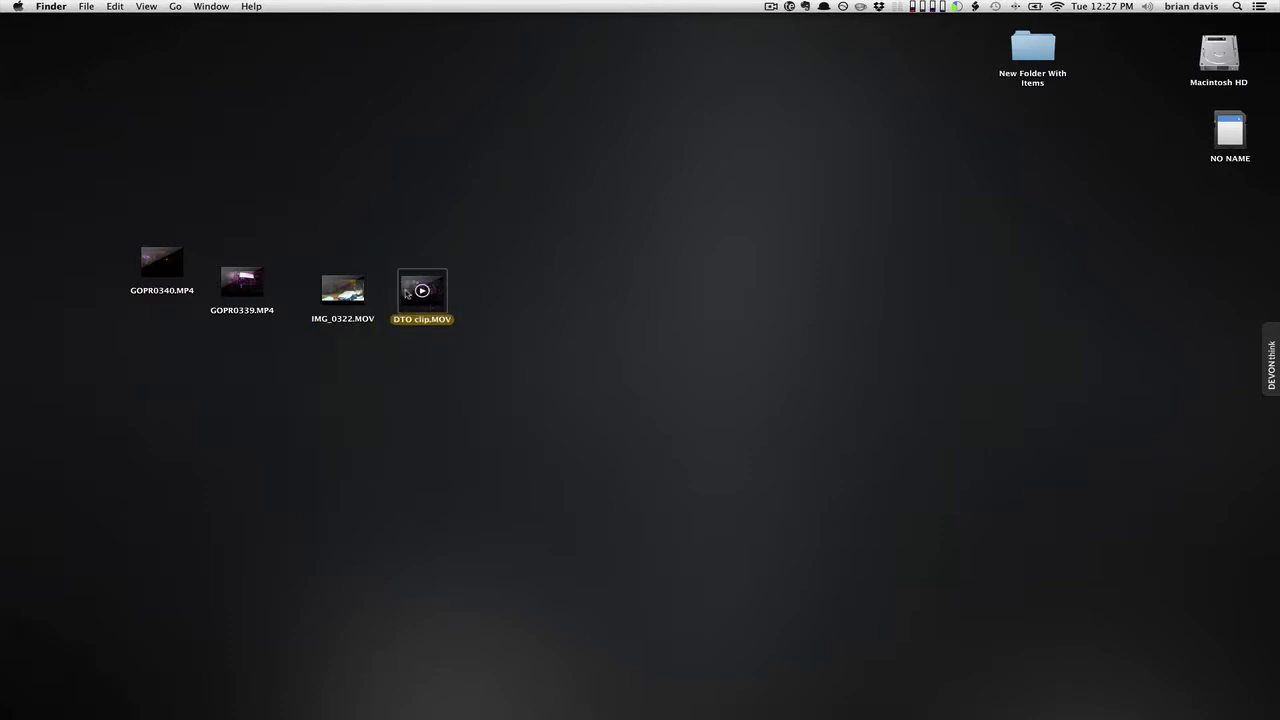
click(171, 279)
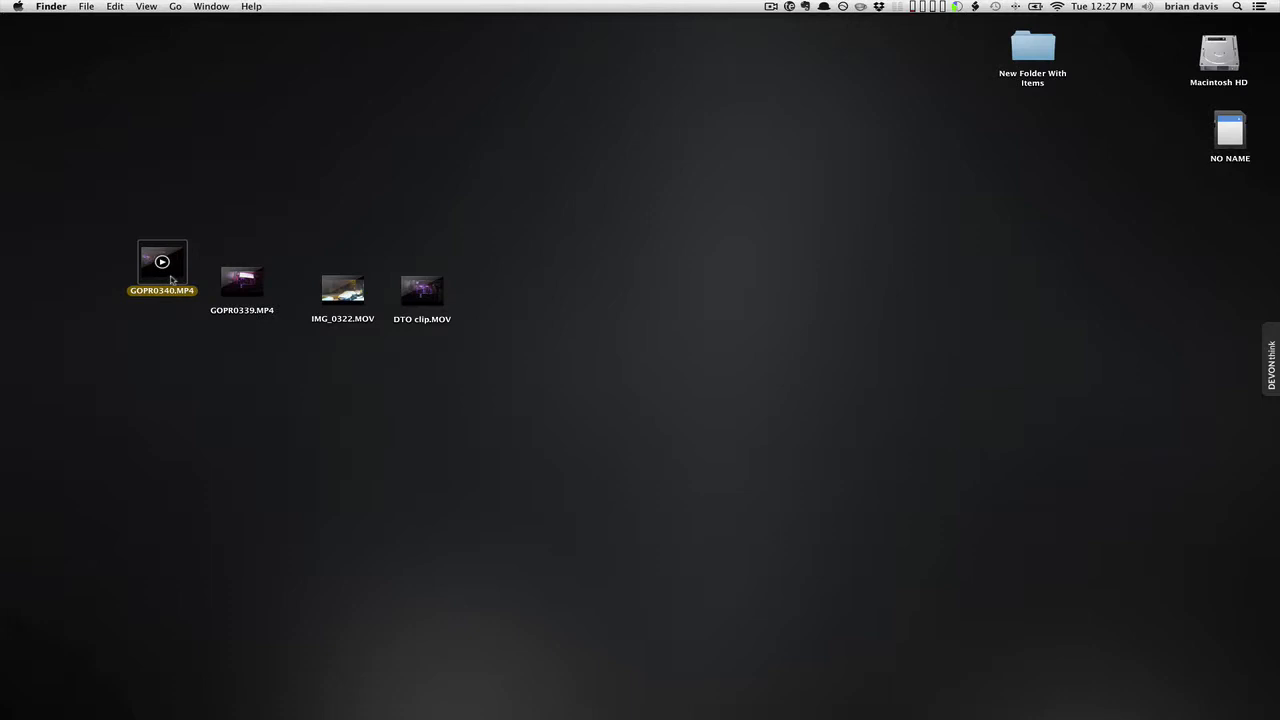
Check GOPR0340.MP4's Get Info: 235.3 MB, 1920 × 1080 H.264, 01:02 long.
right_click(171, 279)
click(239, 351)
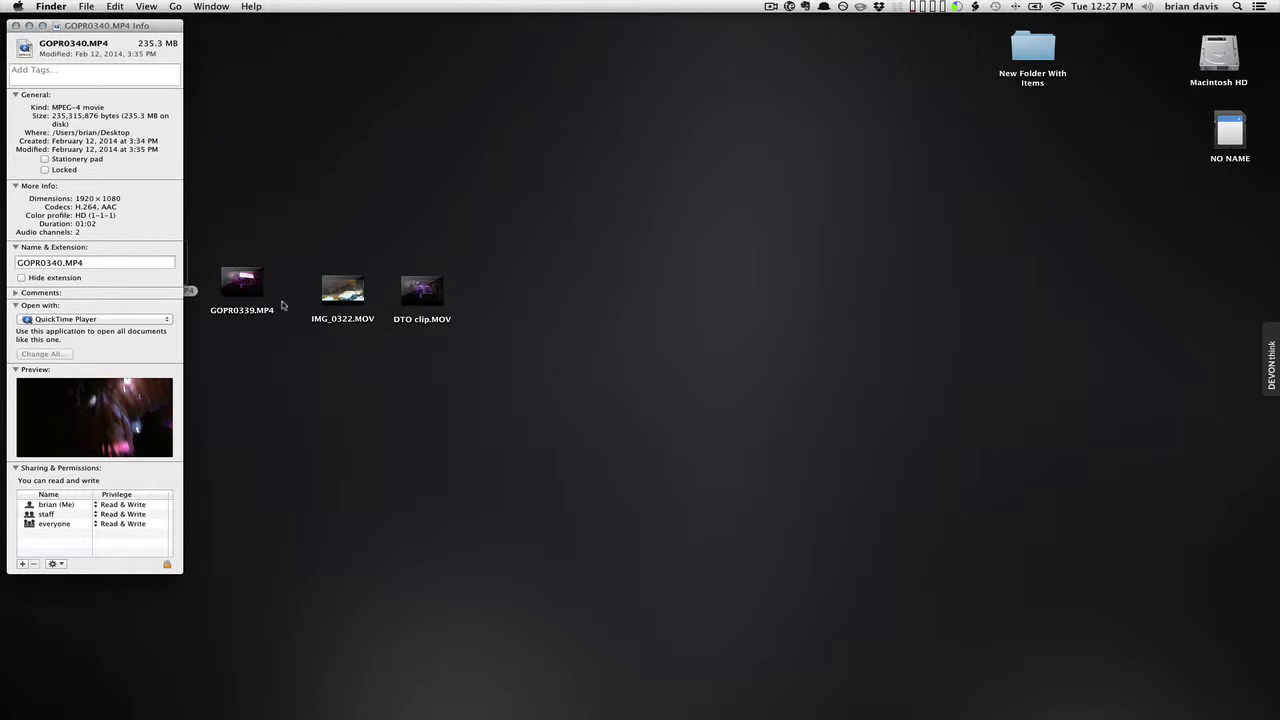
click(15, 25)
Check GOPR0339.MP4's info (1.97 GB, 08:43), then move GOPR0340.MP4 up toward the top left.
click(252, 286)
right_click(255, 288)
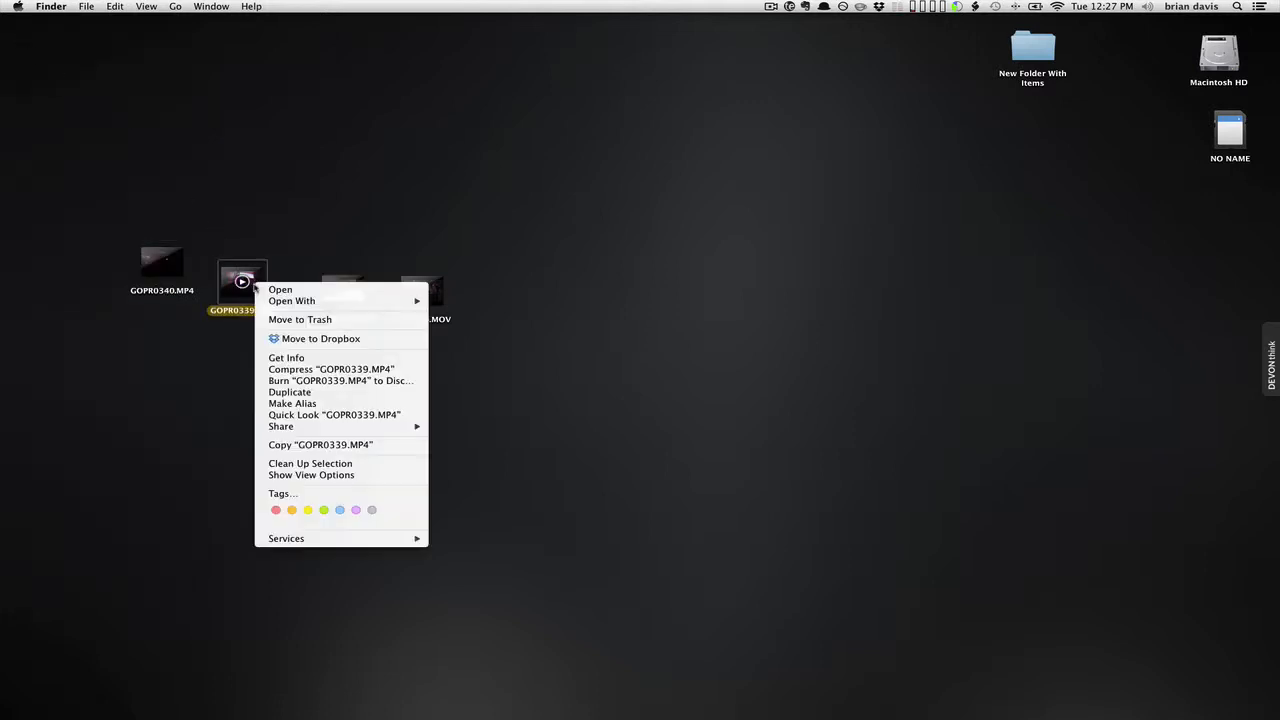
click(299, 358)
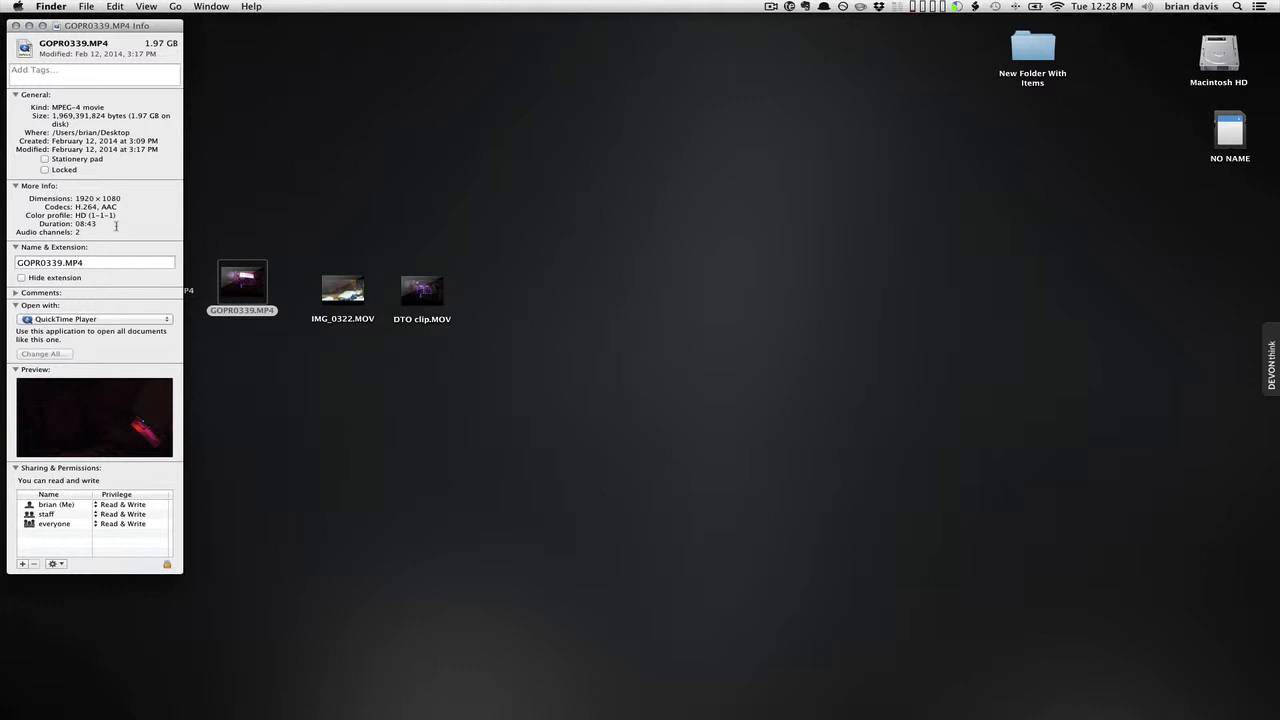
click(15, 25)
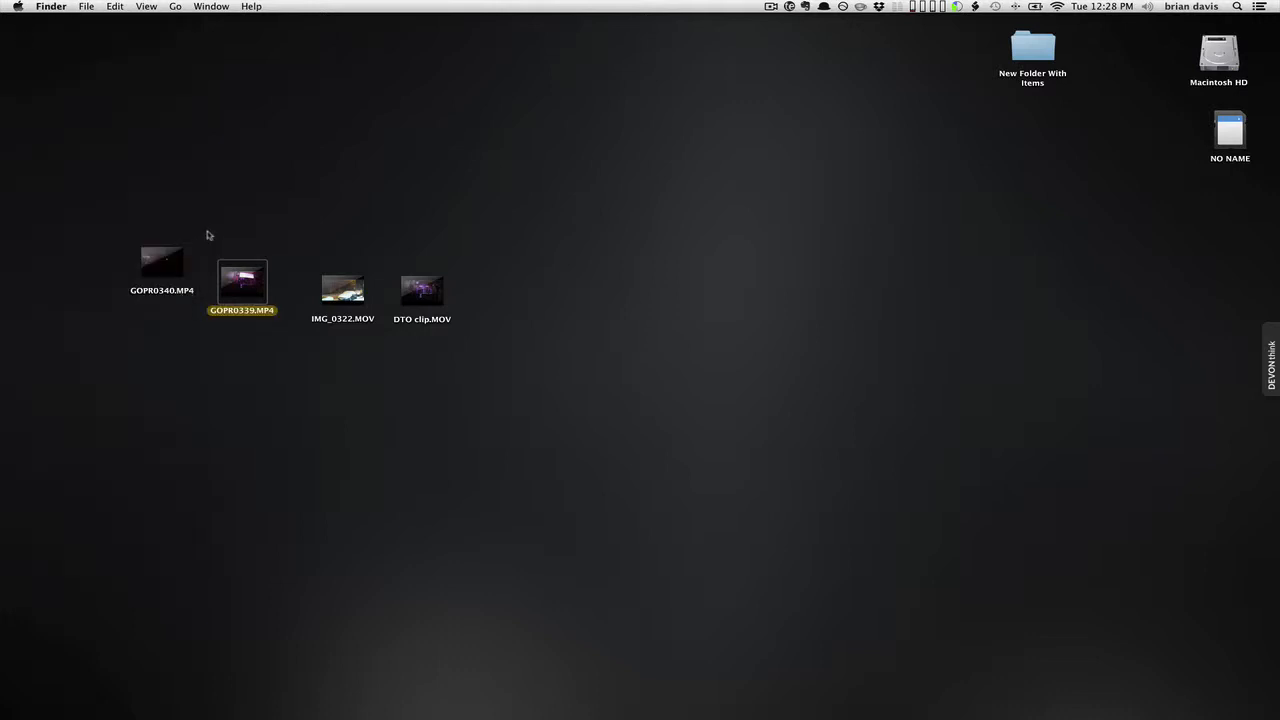
drag(180, 271, 281, 171)
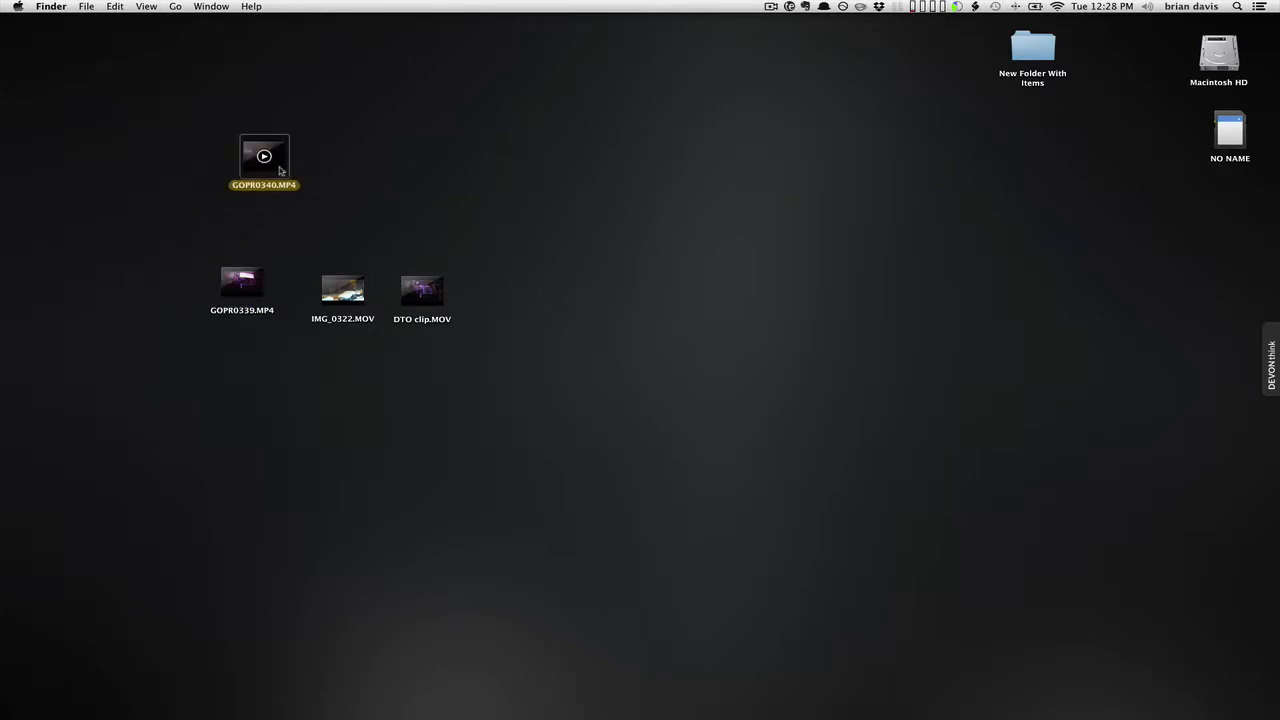
Open GOPR0340.MP4 with QuickTime Player 7.
right_click(281, 168)
mouse_move(380, 184)
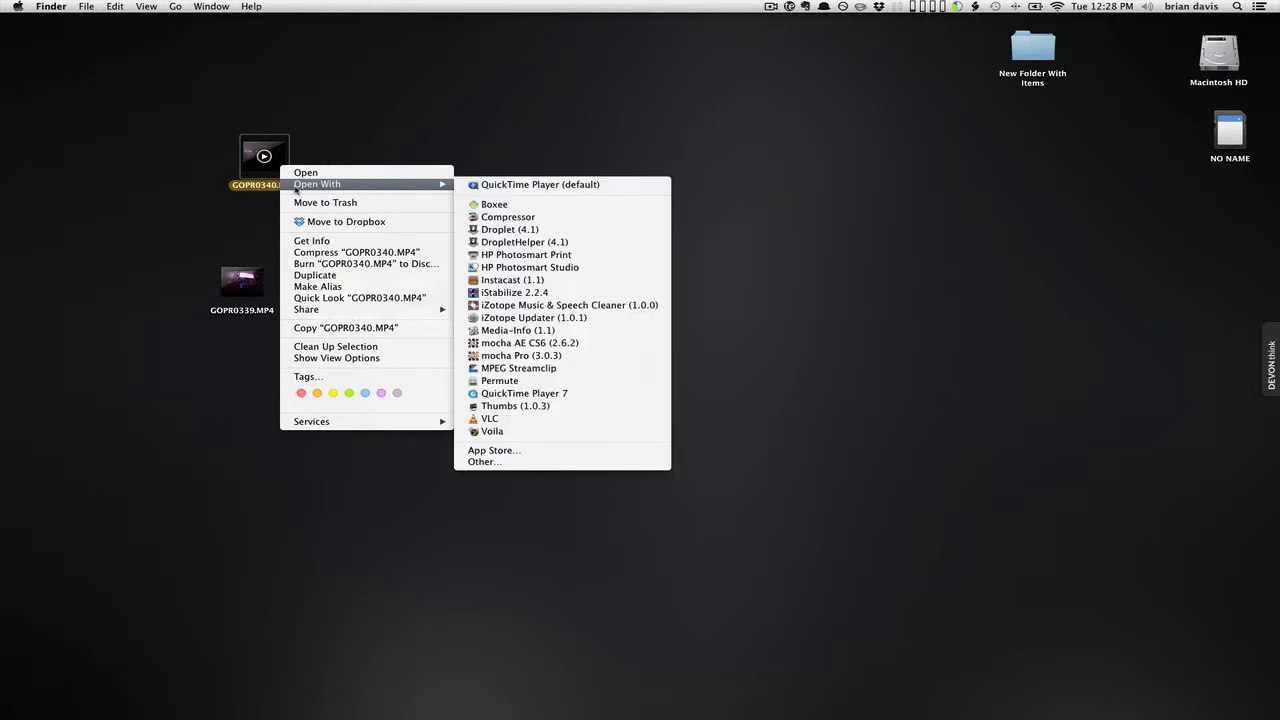
click(646, 394)
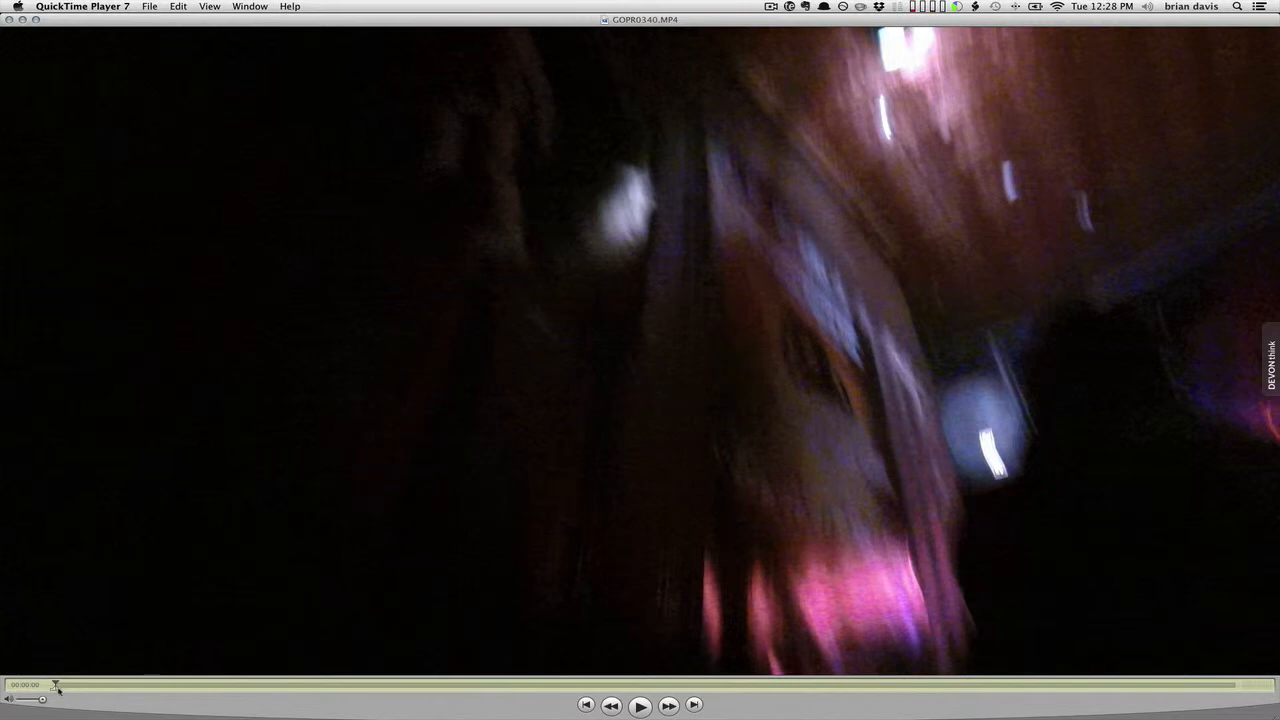
Scrub through the concert footage and set the selection's out point near 00:00:42.
click(606, 686)
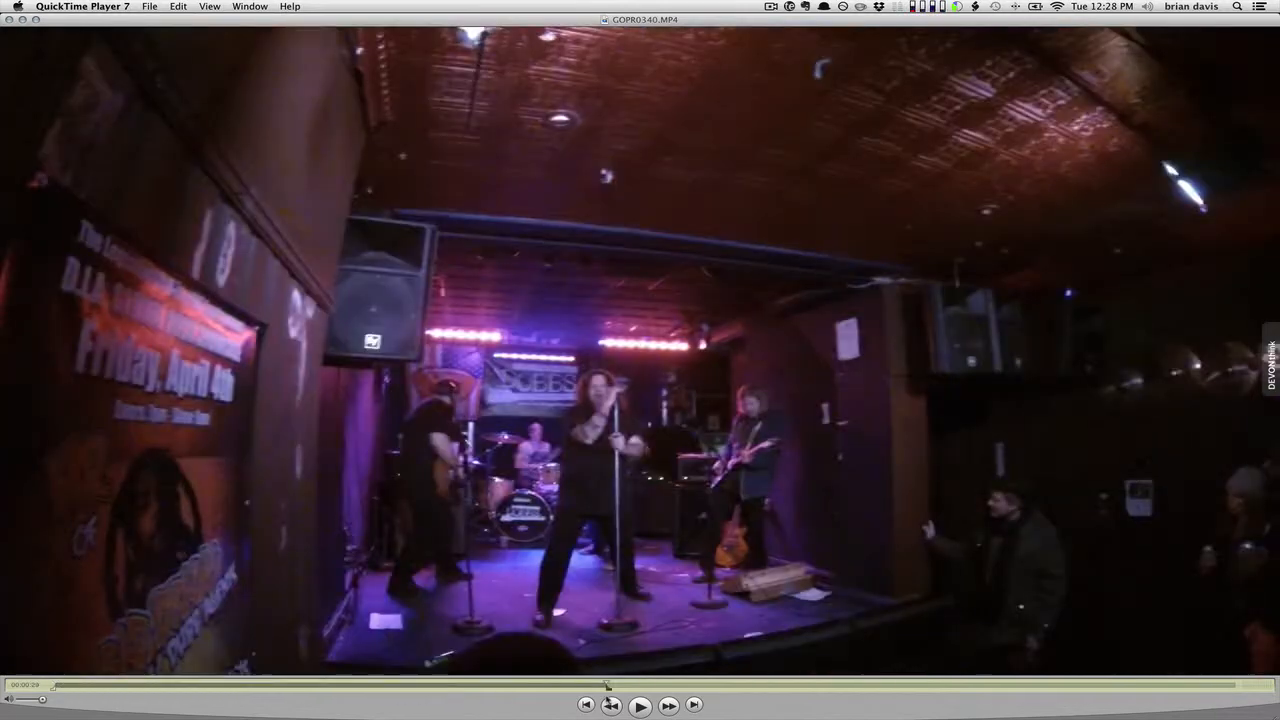
click(738, 686)
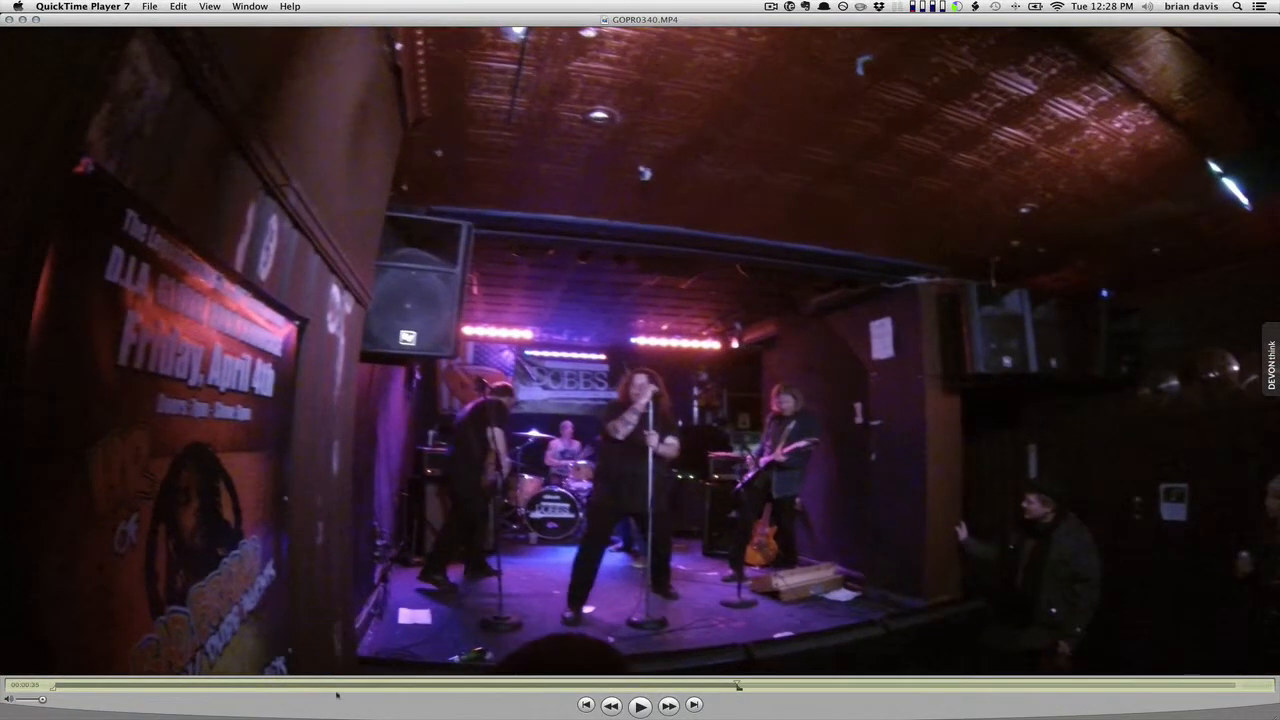
click(116, 686)
click(261, 687)
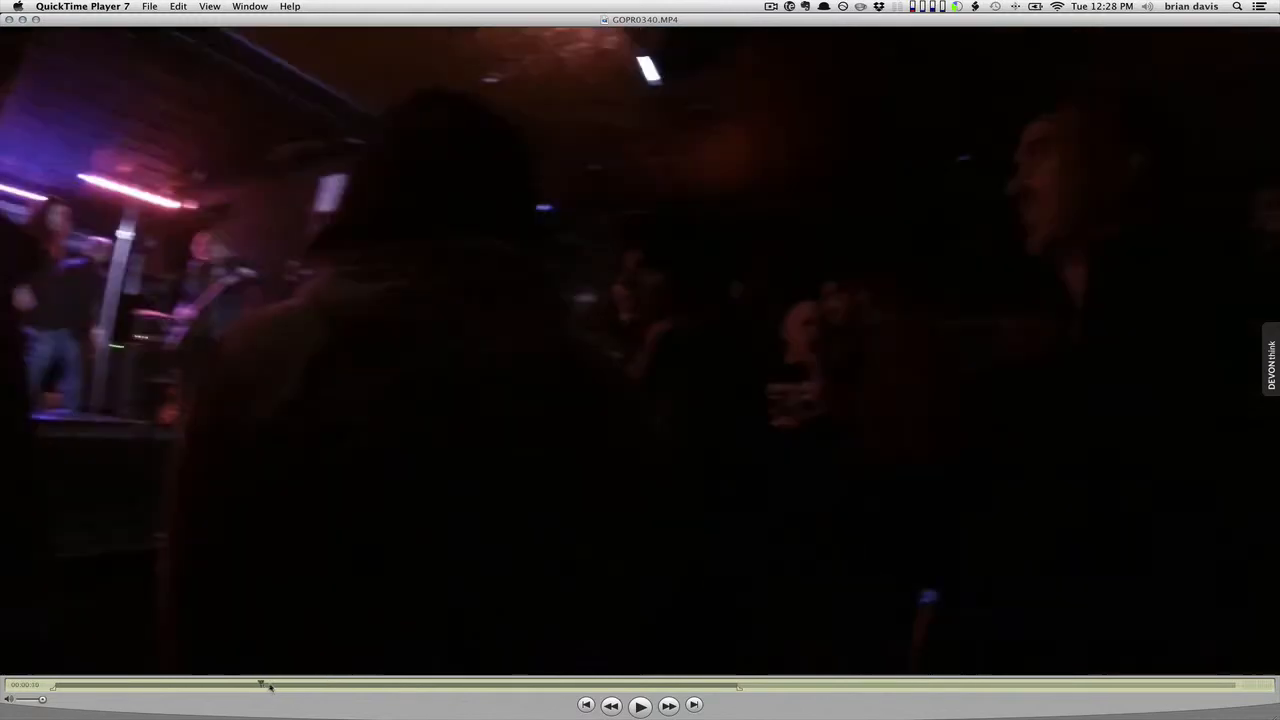
drag(405, 687, 497, 686)
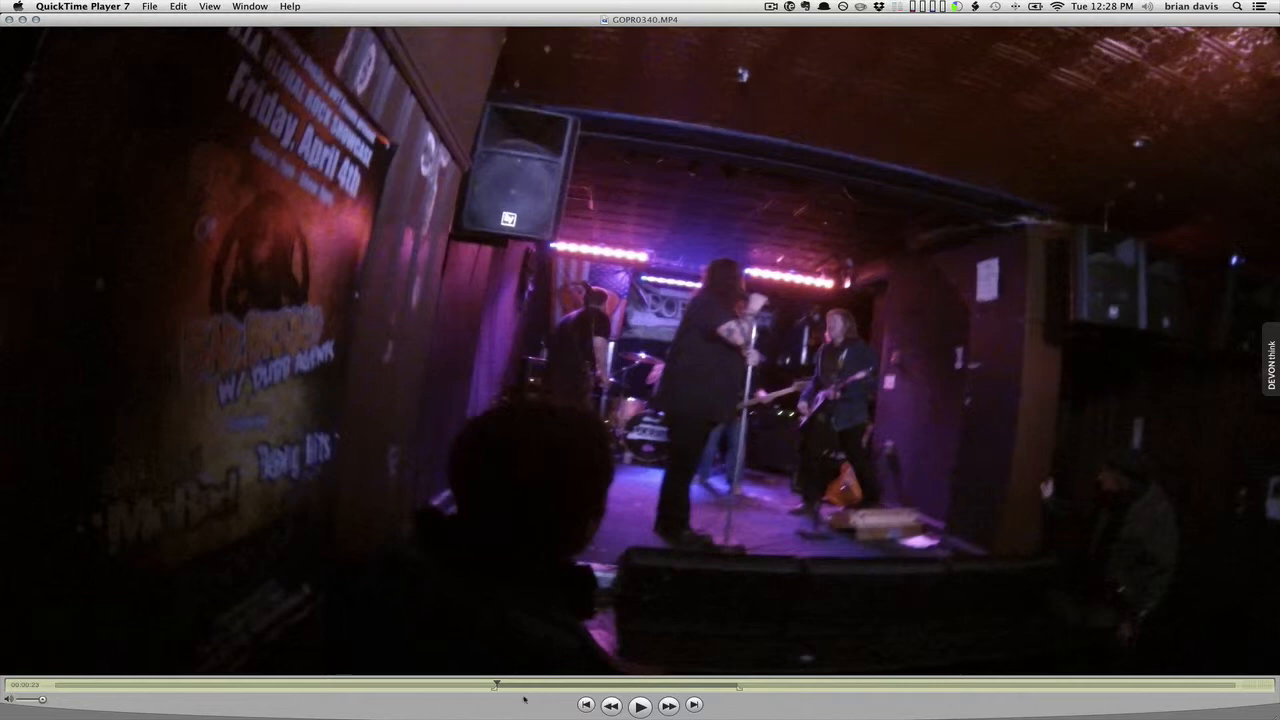
drag(497, 685, 859, 685)
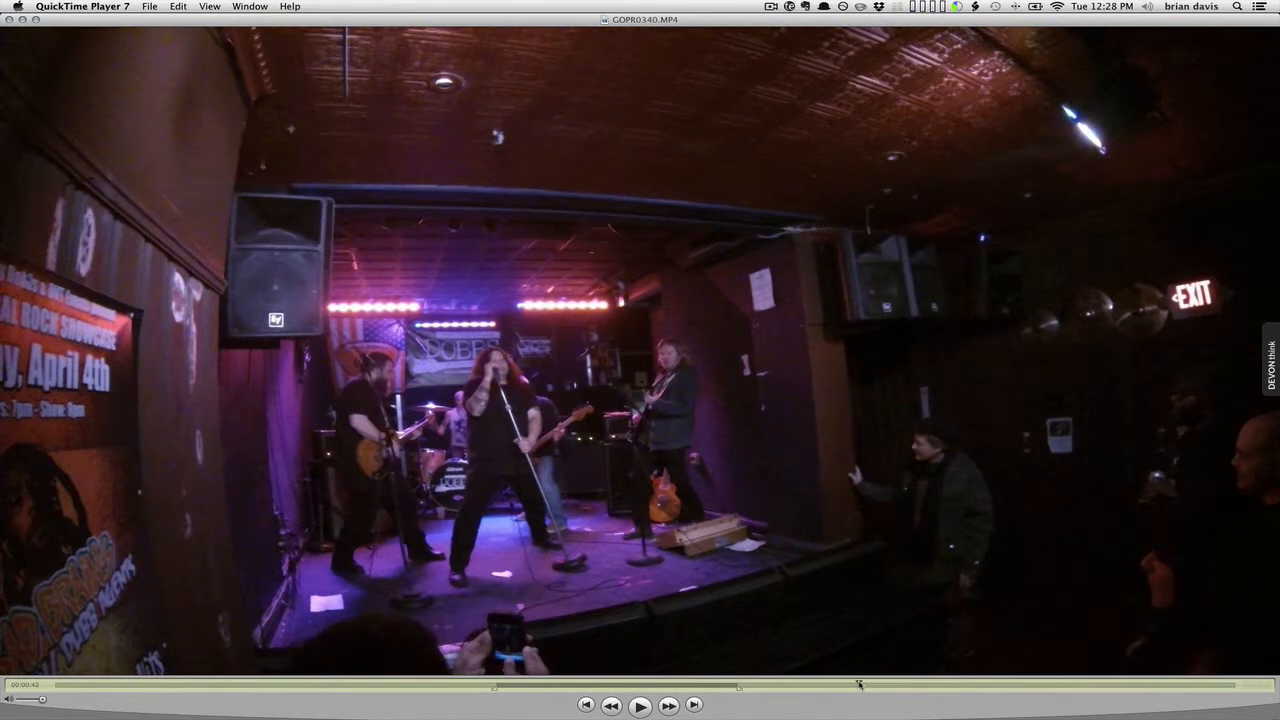
key(o)
Trim the movie to the marked section with Edit > Trim to Selection.
click(178, 7)
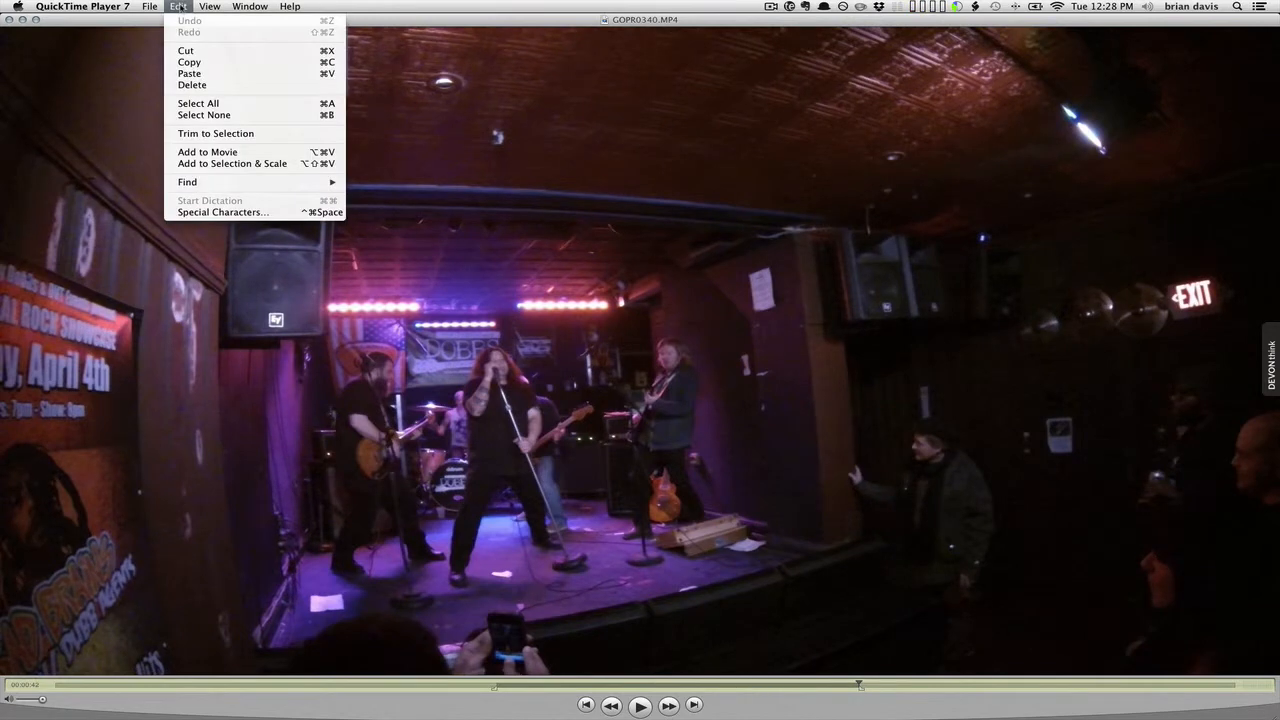
click(211, 134)
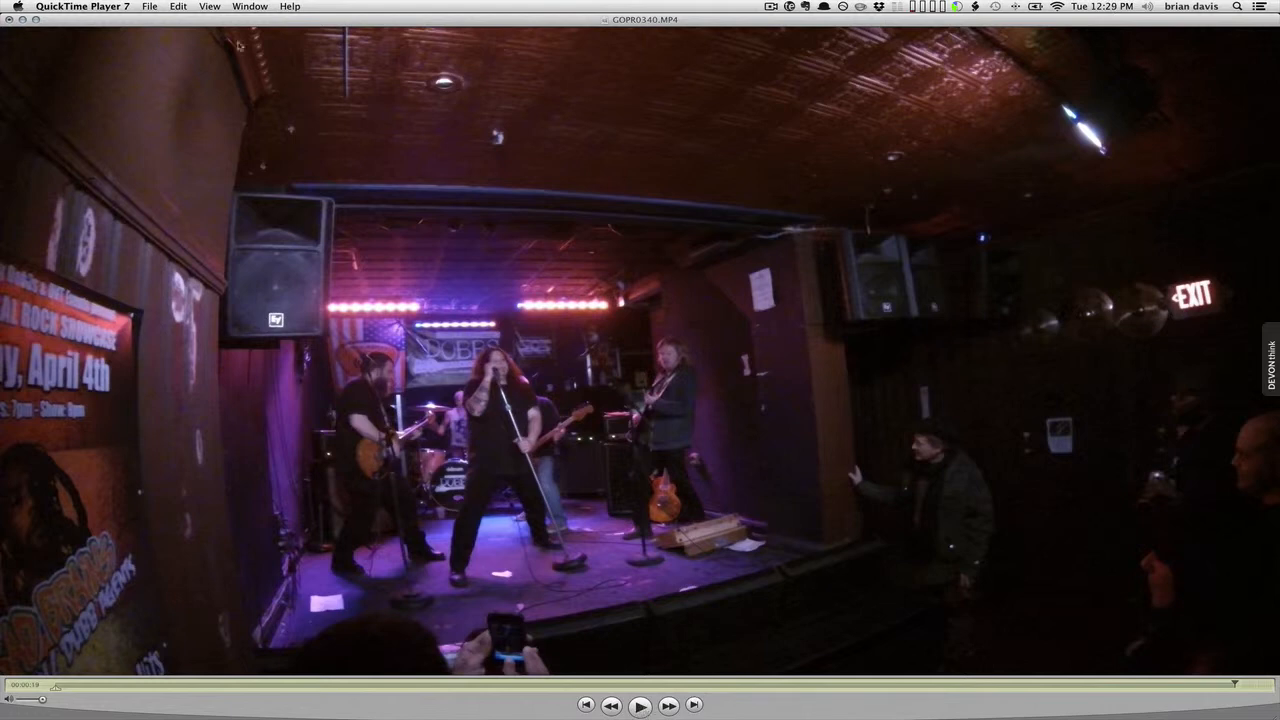
click(148, 7)
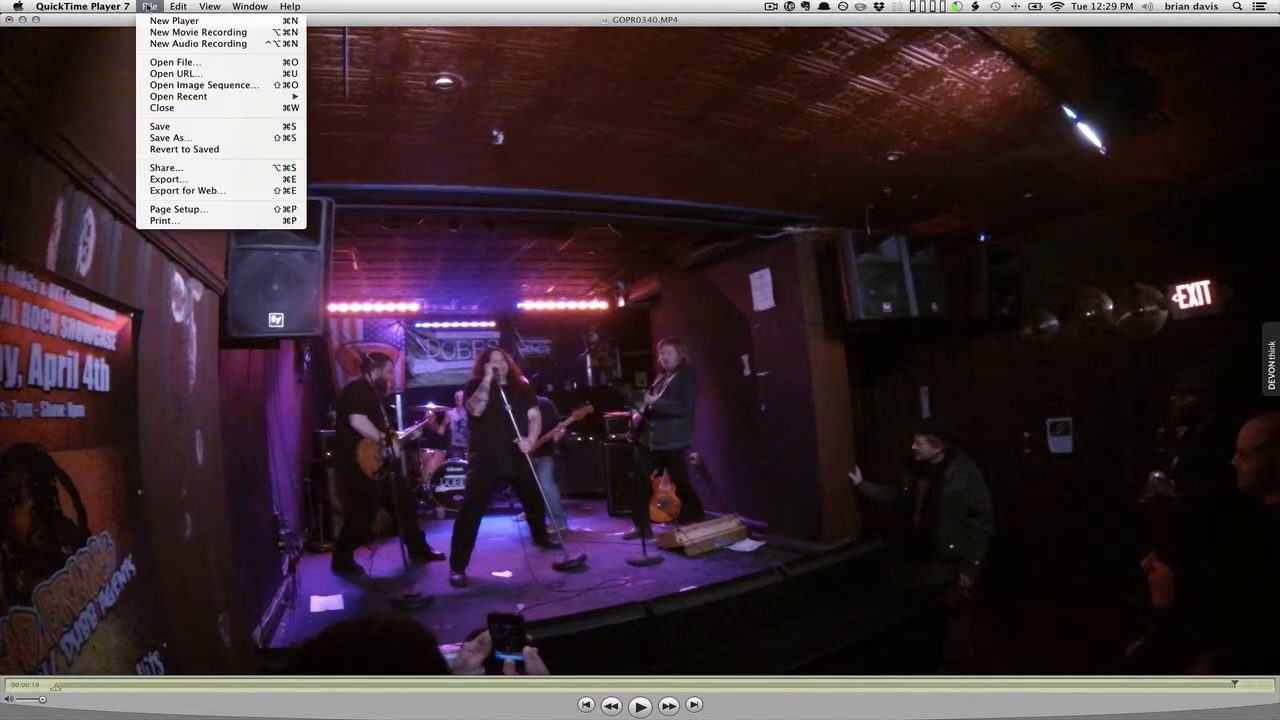
Export as Movie to QuickTime Movie and bring up its movie settings options.
click(165, 185)
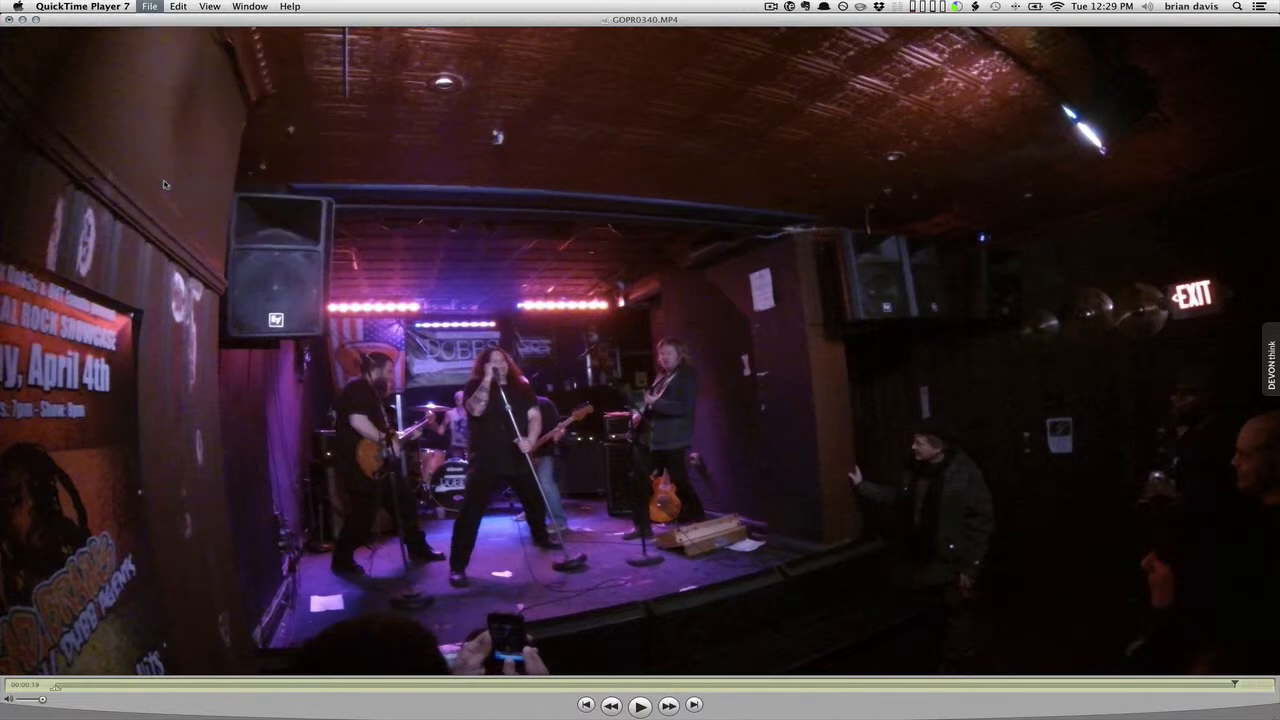
click(505, 340)
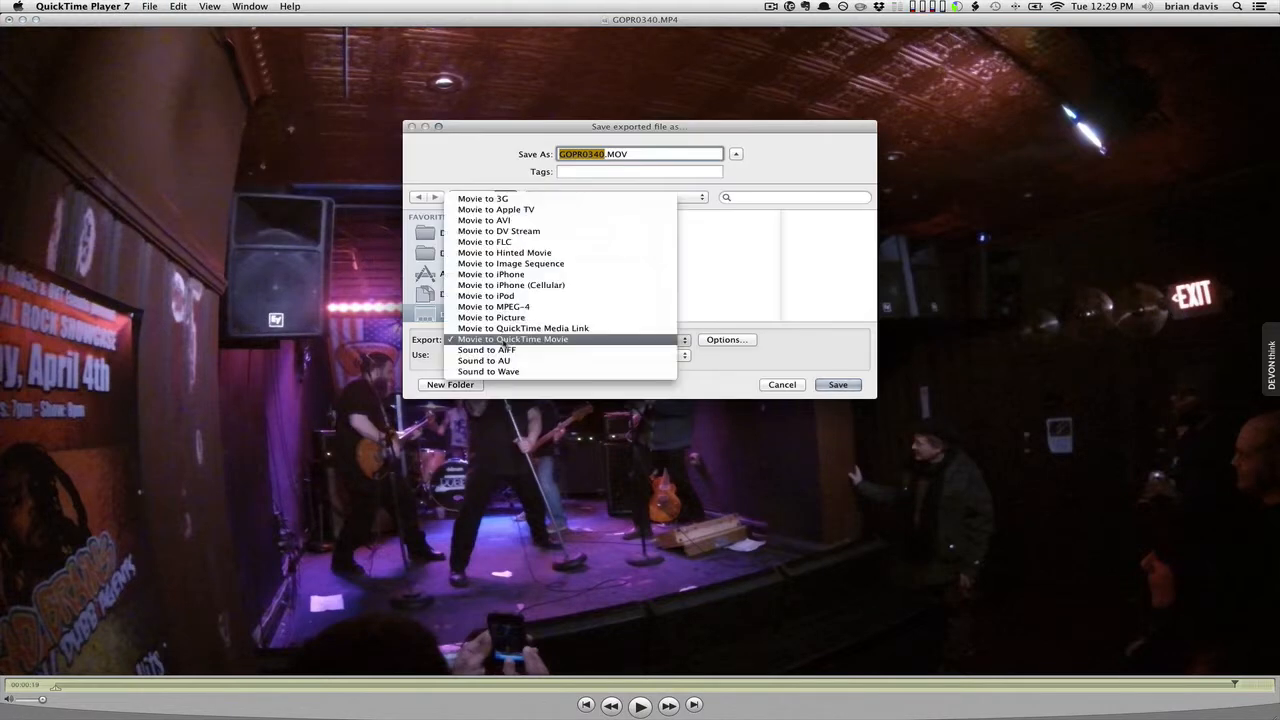
click(505, 342)
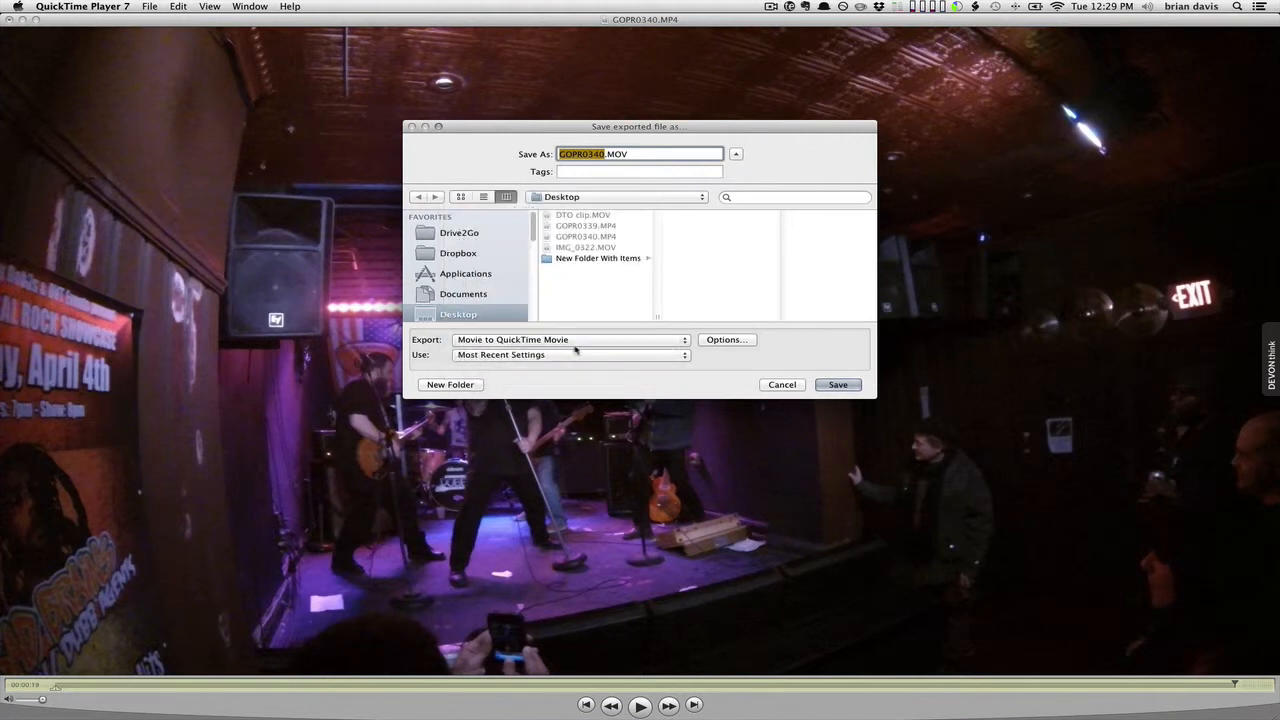
click(577, 341)
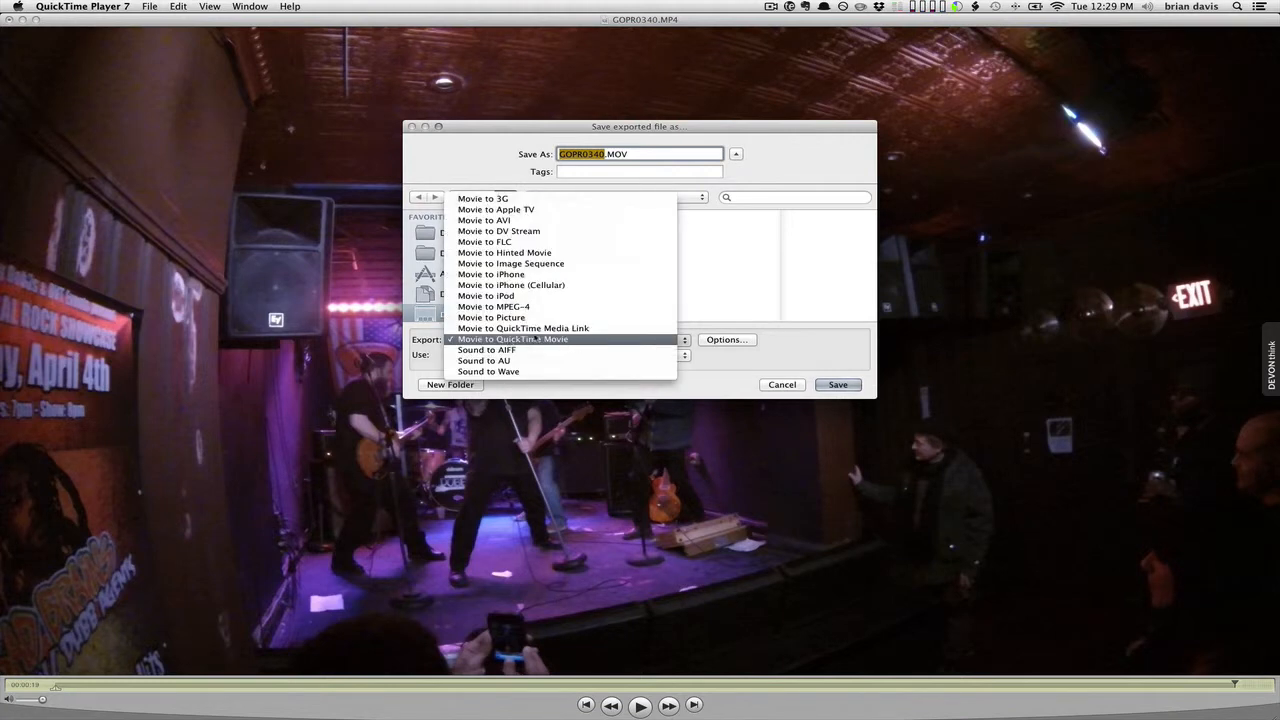
click(569, 341)
click(738, 341)
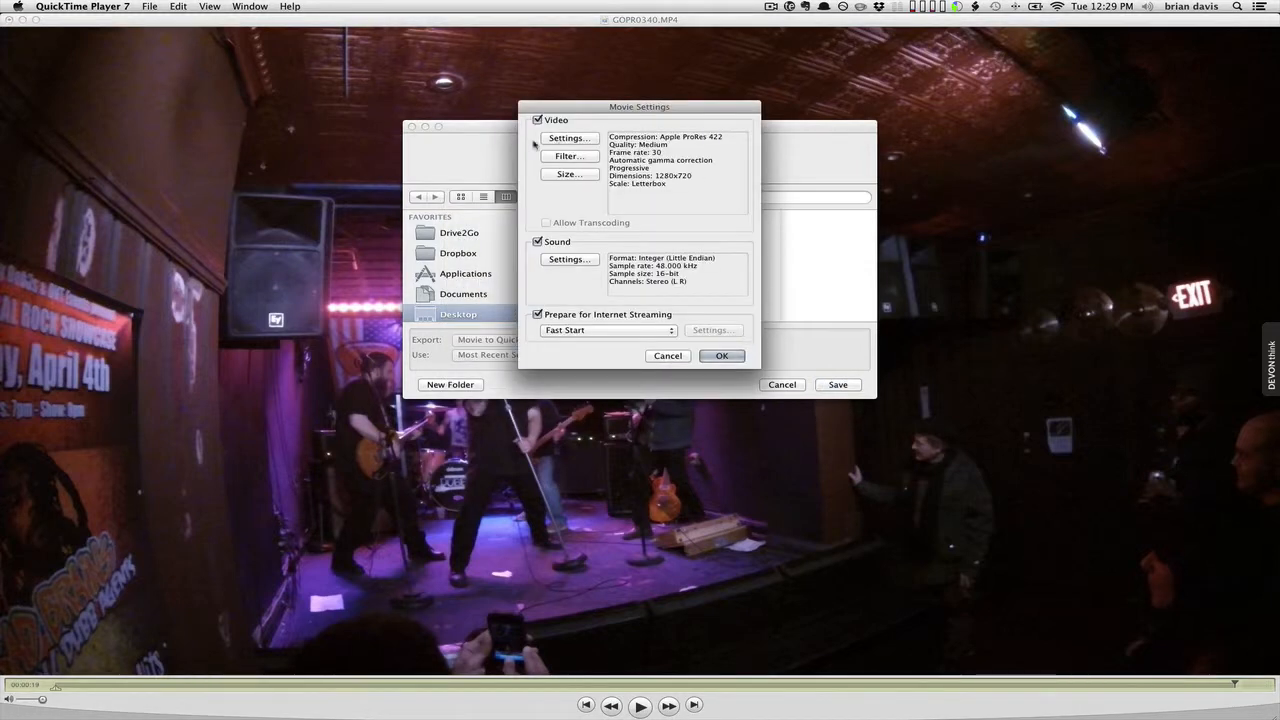
Set the video compression to Apple ProRes 422 with a 30 fps frame rate.
click(563, 140)
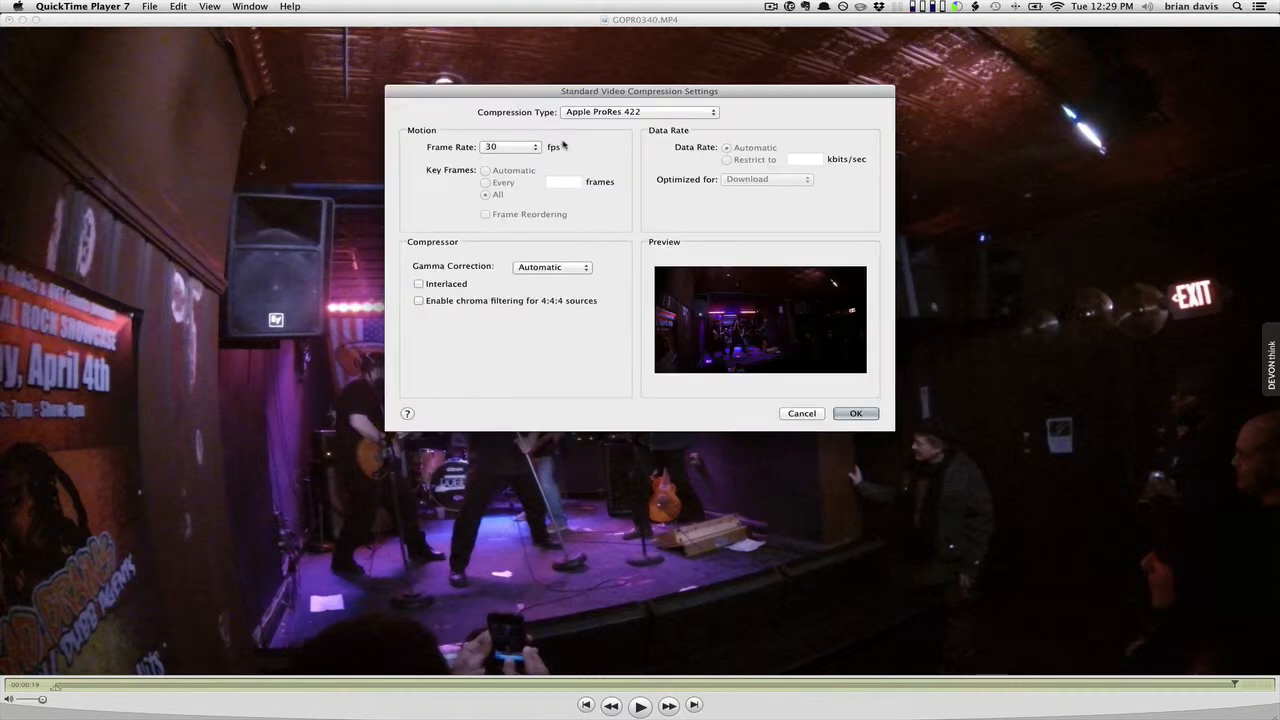
click(580, 117)
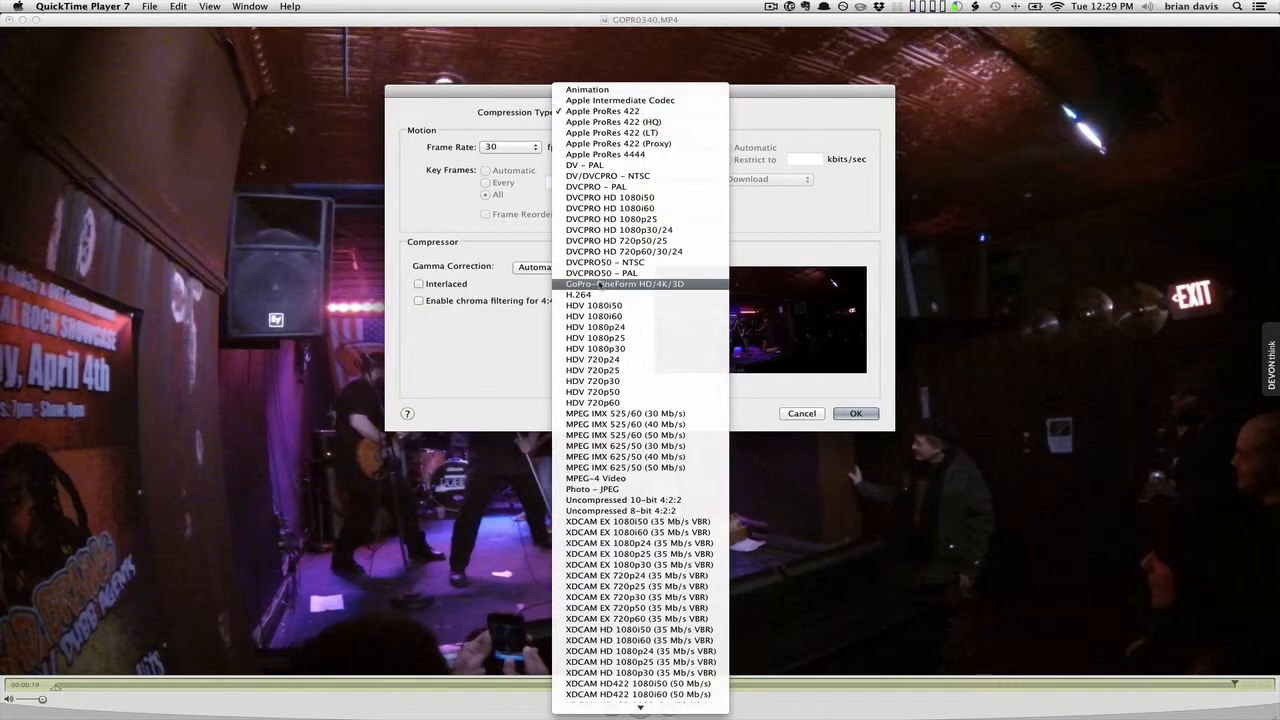
scroll(600, 286, down, 3)
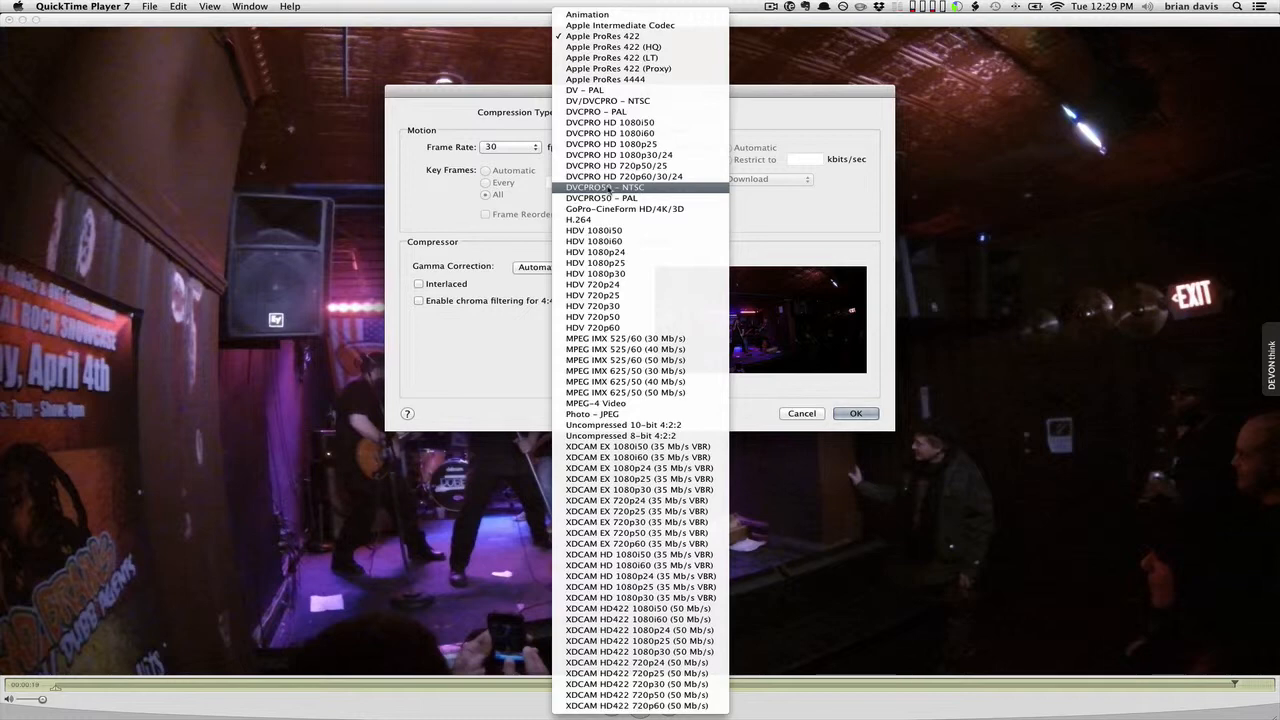
click(652, 38)
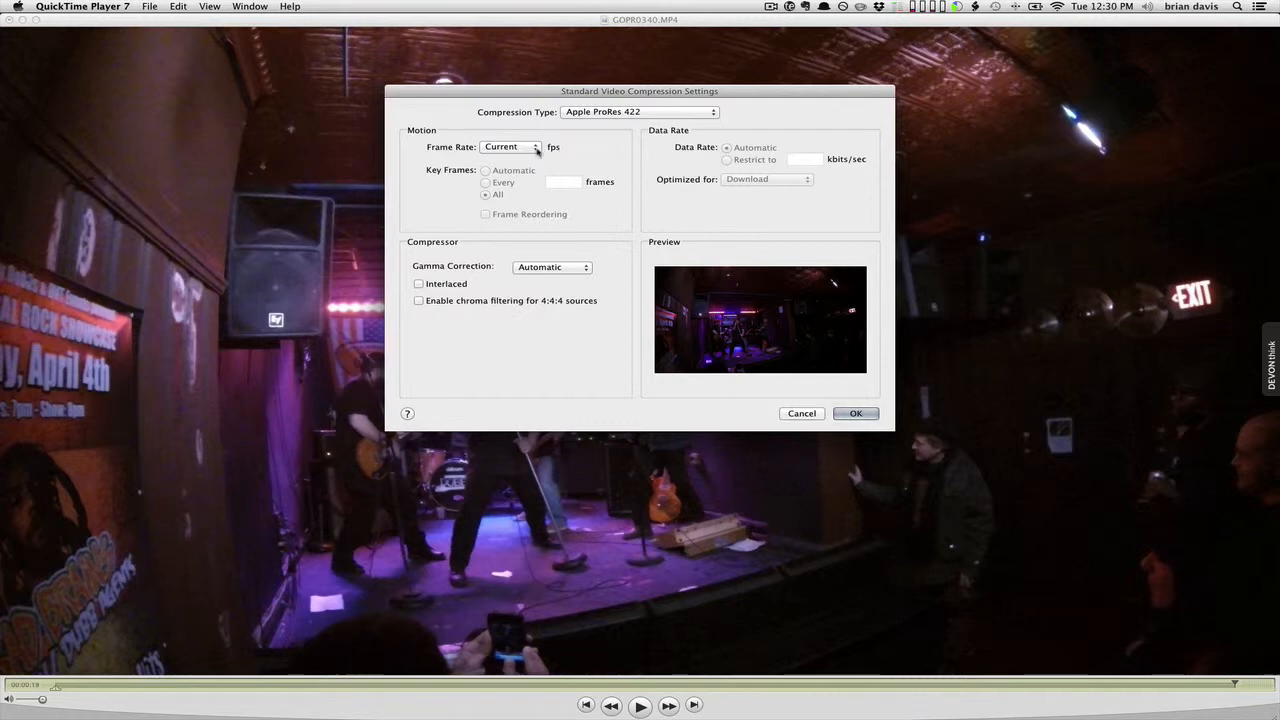
click(537, 149)
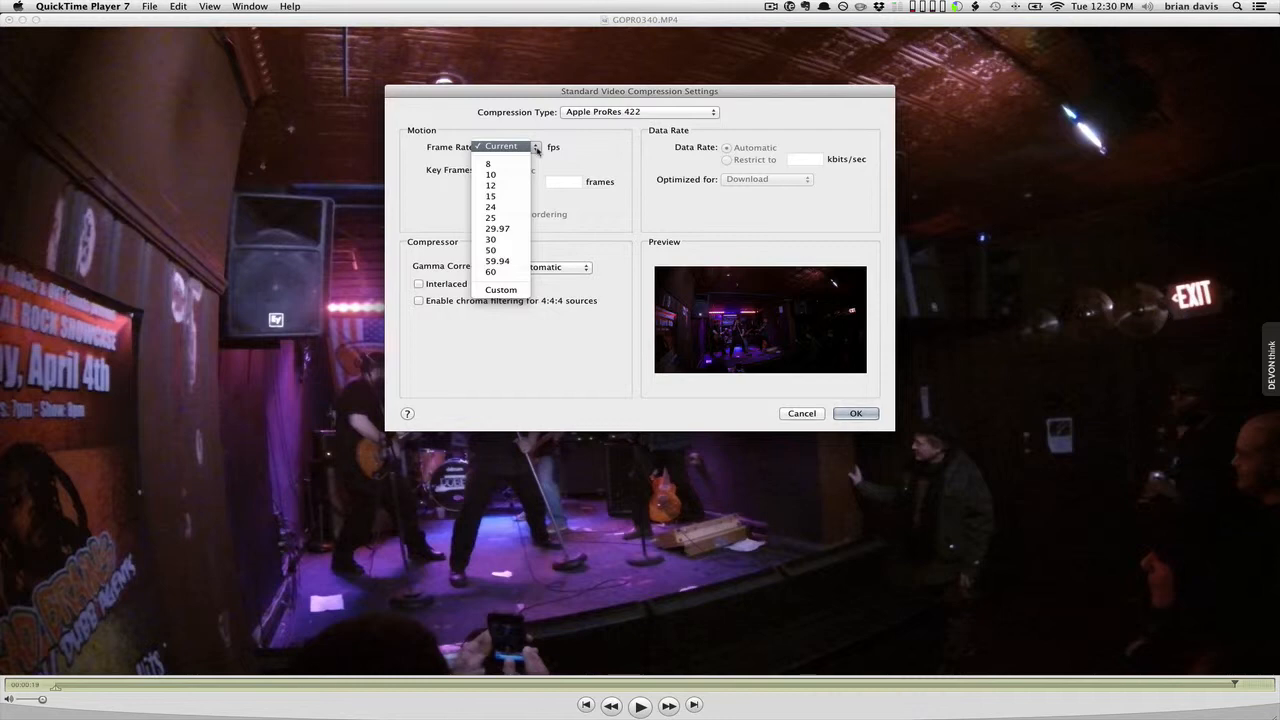
click(517, 242)
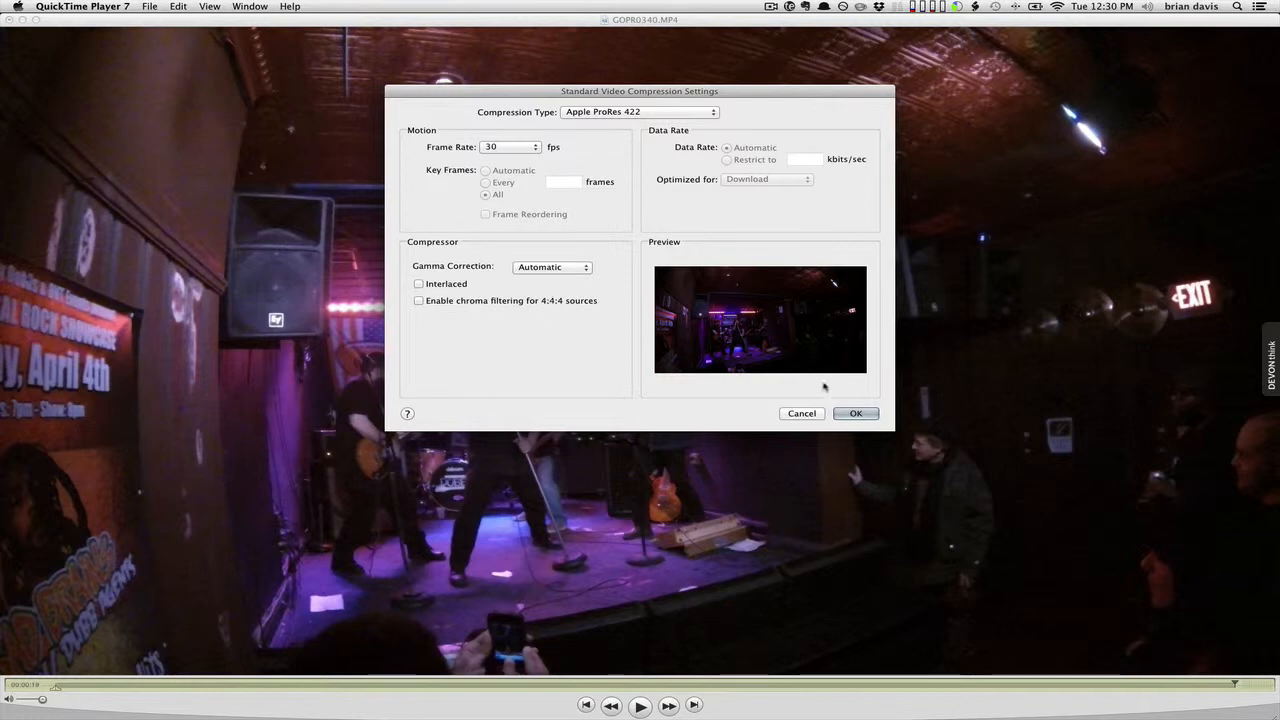
click(855, 413)
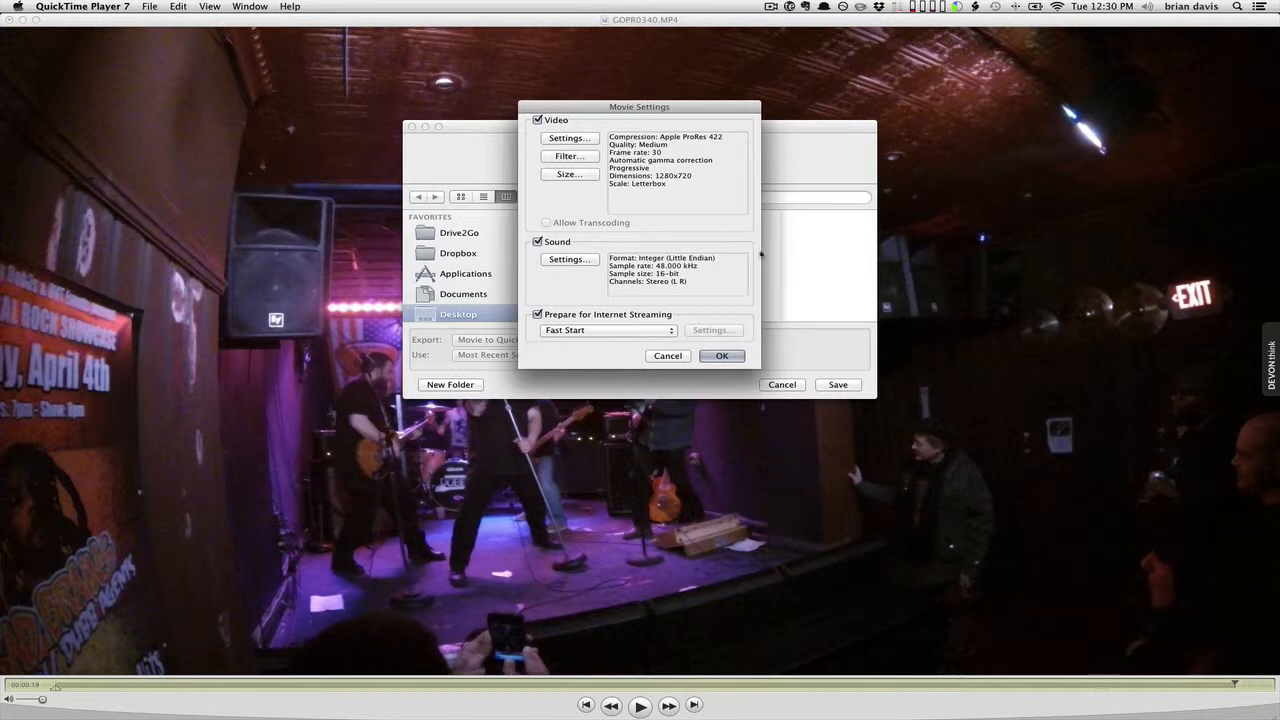
Keep the export size at 1280 x 720 HD letterboxed and confirm the movie settings.
click(581, 175)
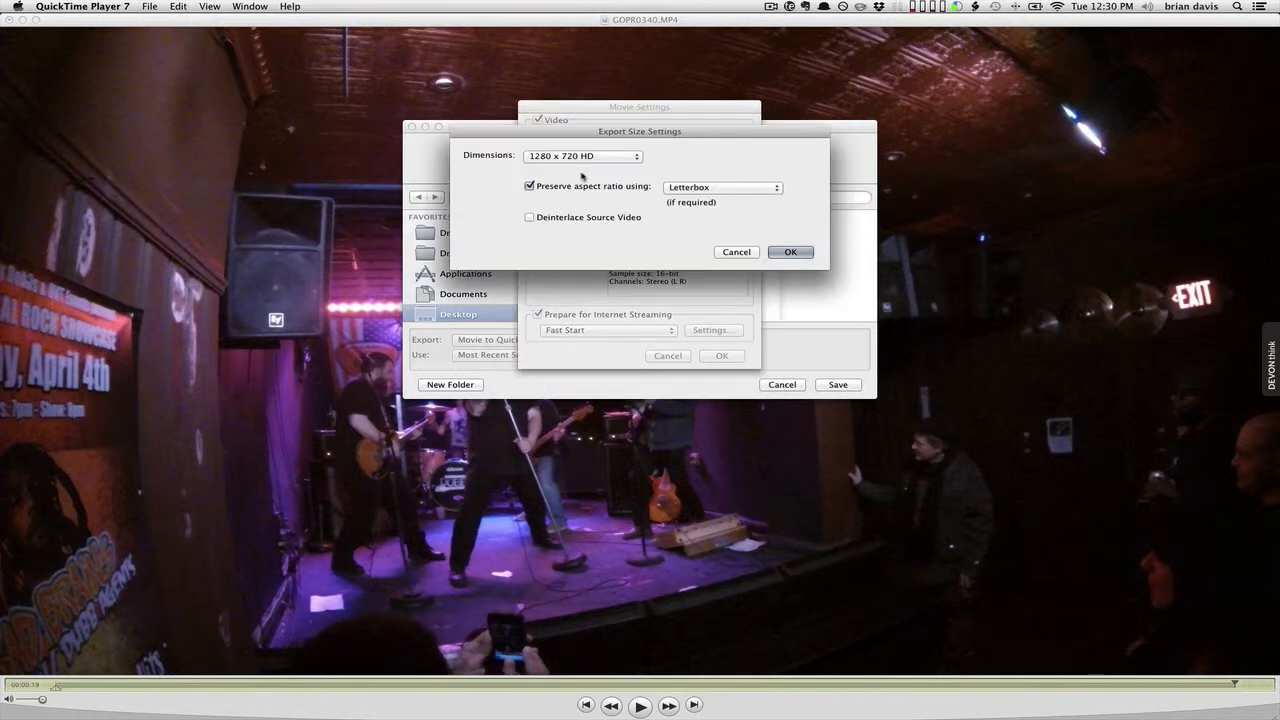
click(573, 157)
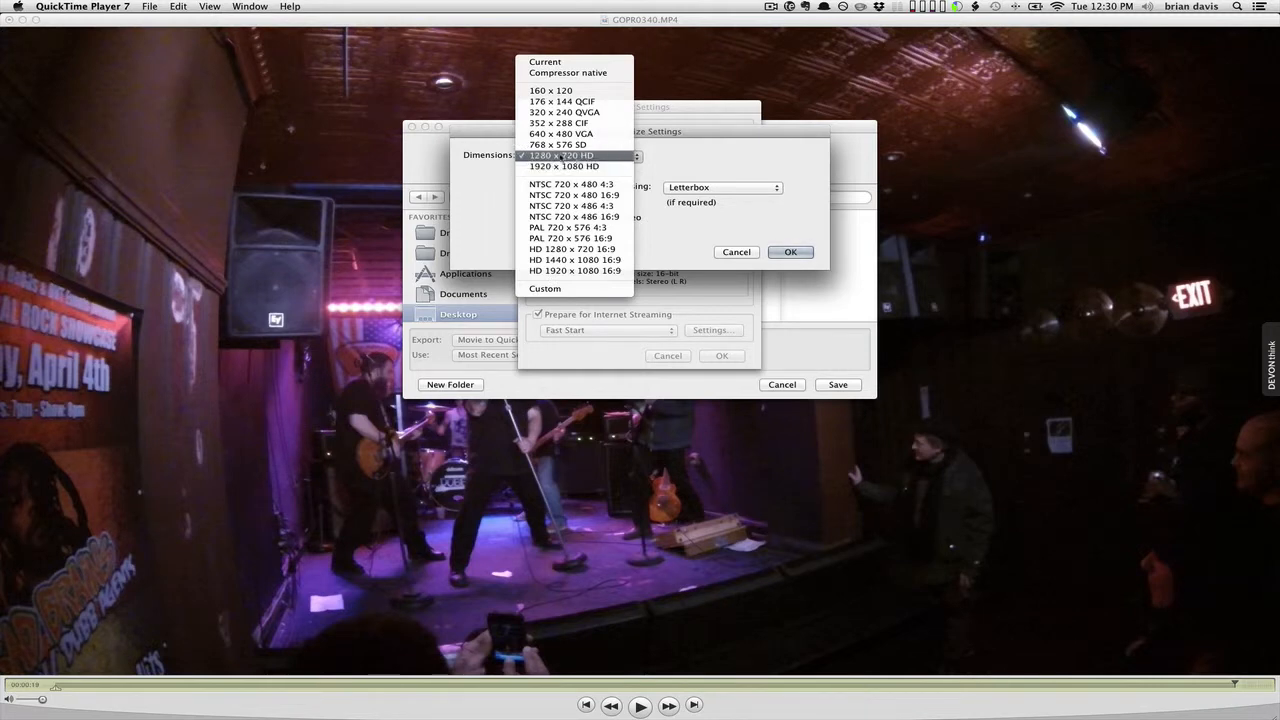
click(556, 157)
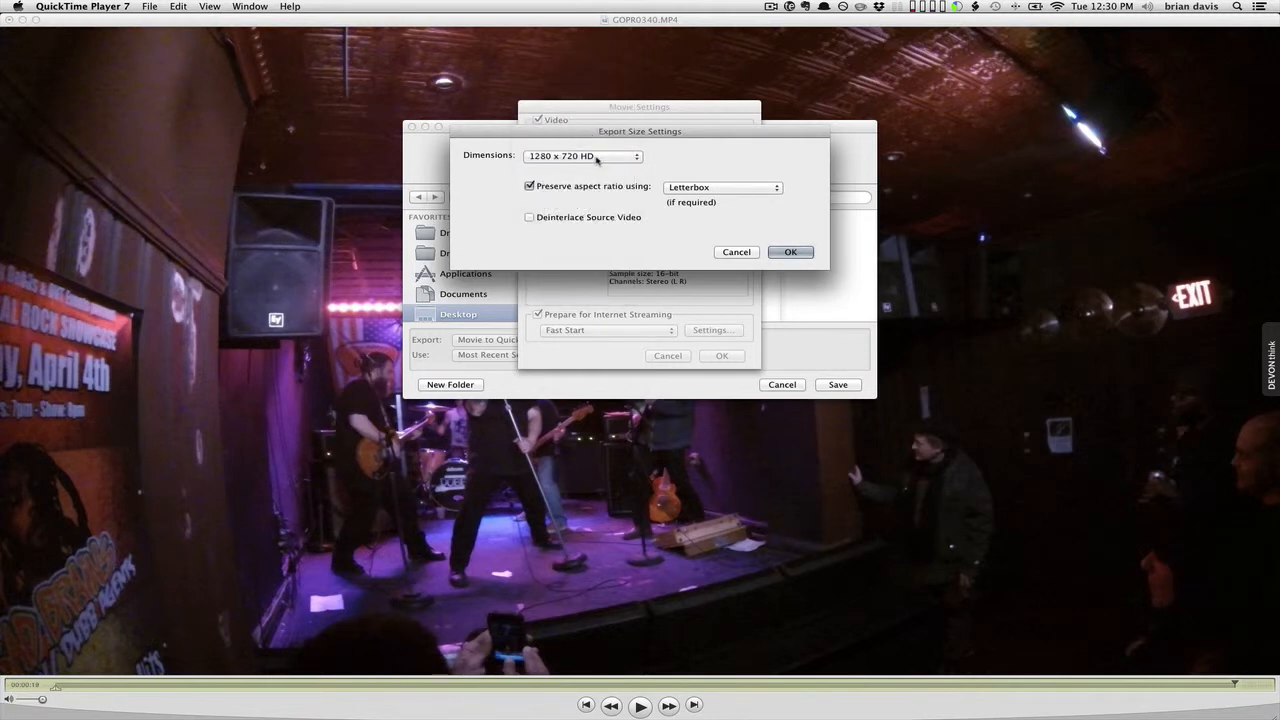
click(788, 252)
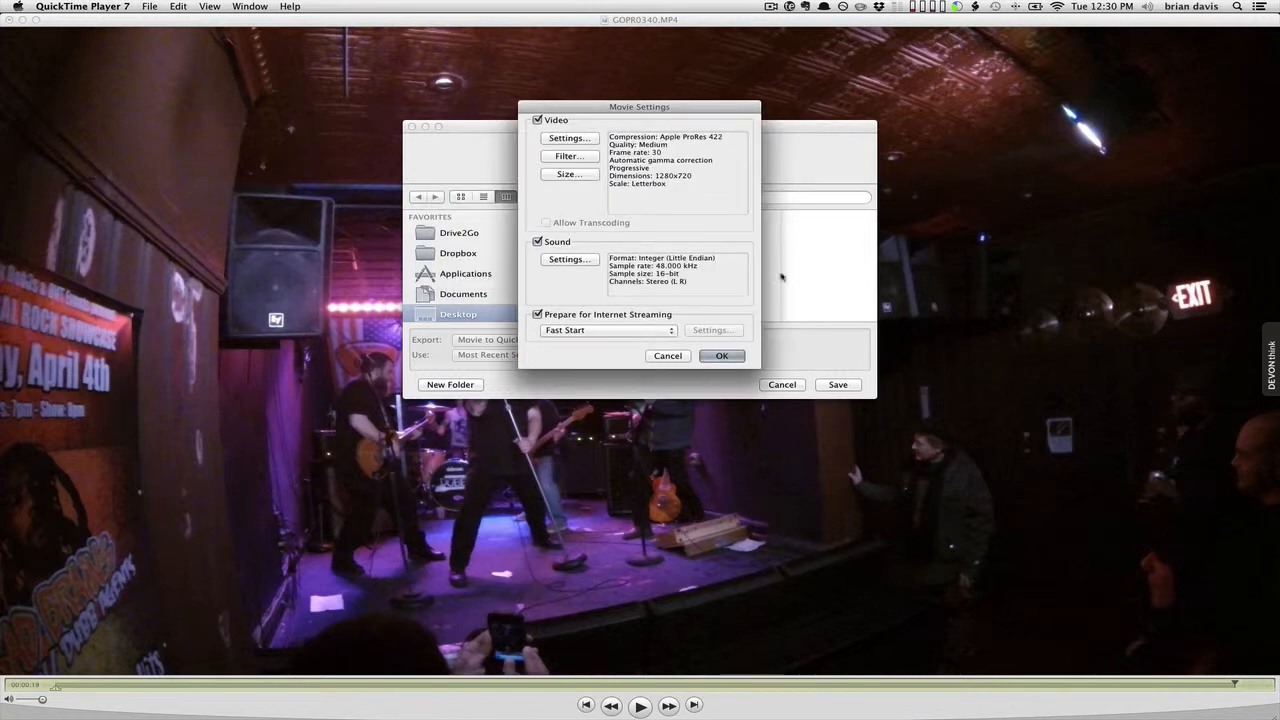
click(722, 355)
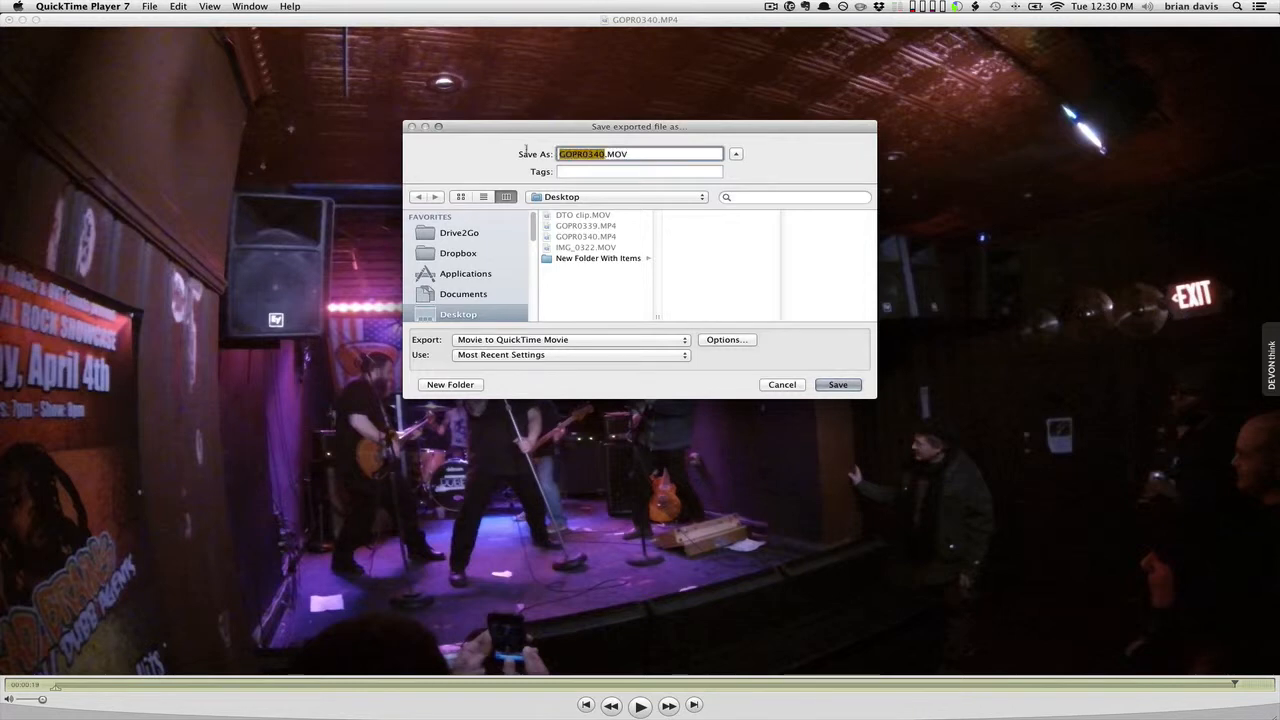
Save the export to the Desktop as DTO 2.MOV.
text(DTO 2)
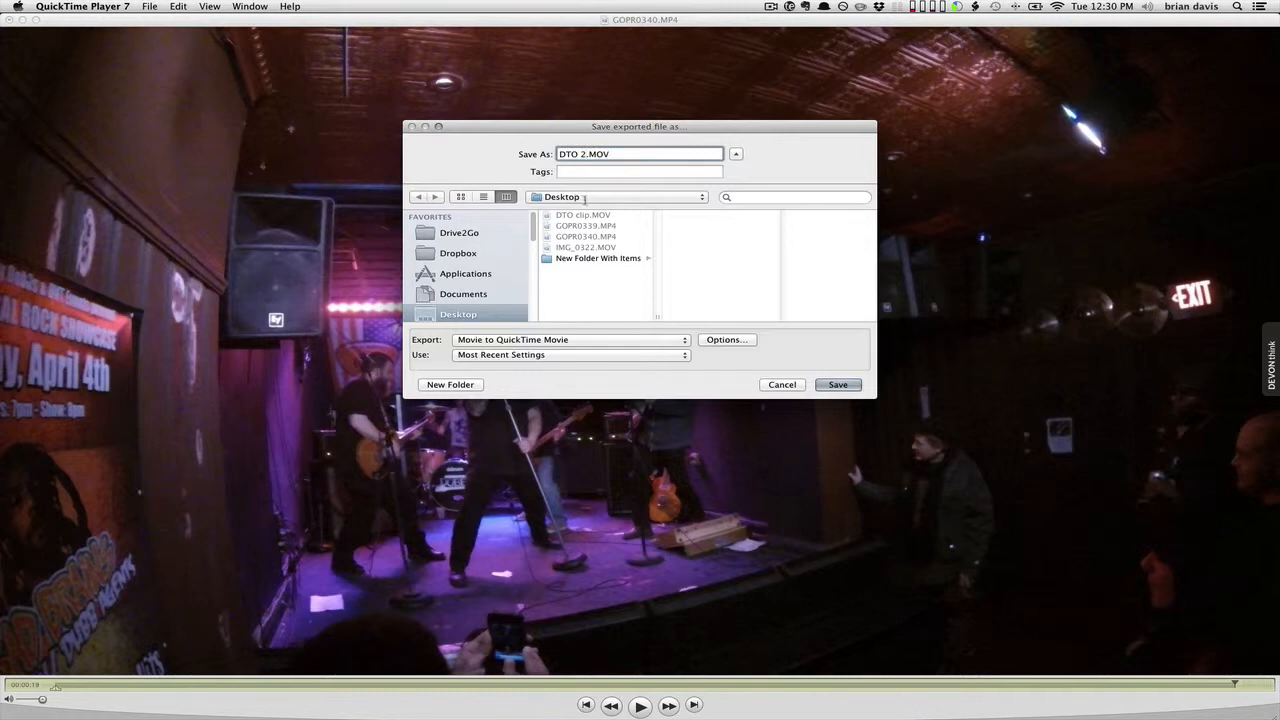
click(847, 386)
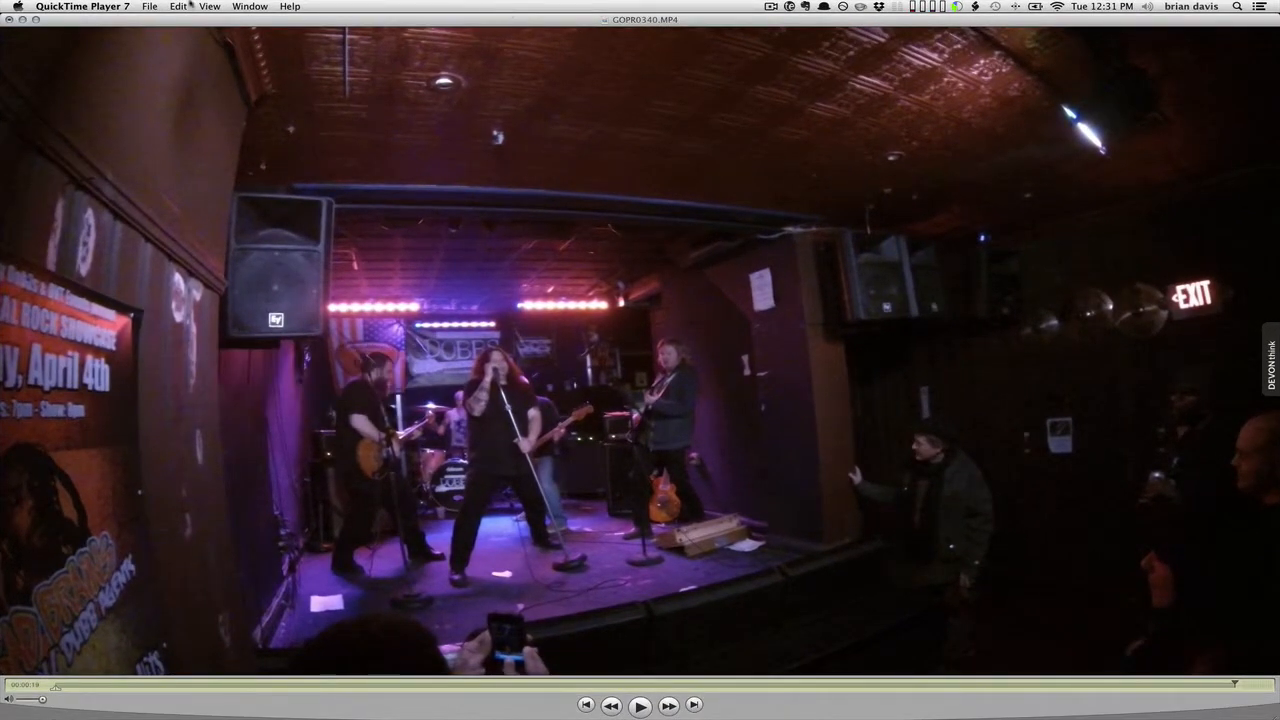
click(107, 6)
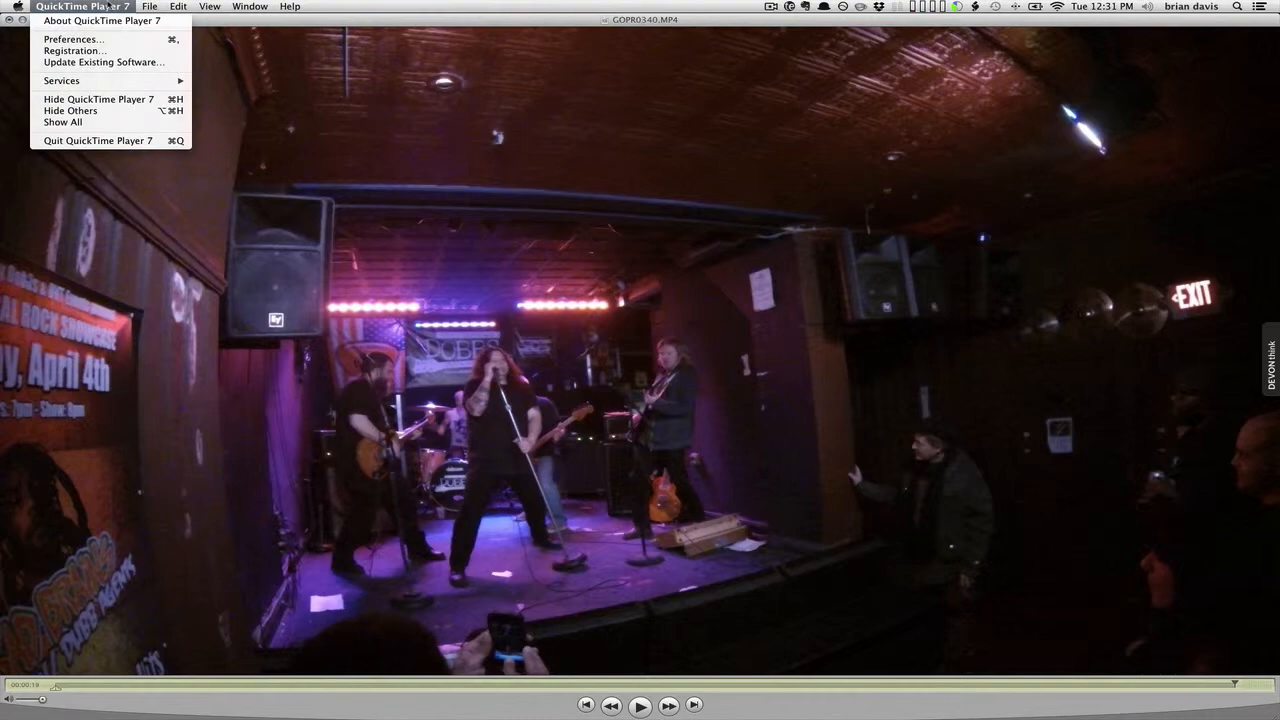
Hide QuickTime, place DTO 2.MOV beside the originals, and view its 174.2 MB info.
click(110, 99)
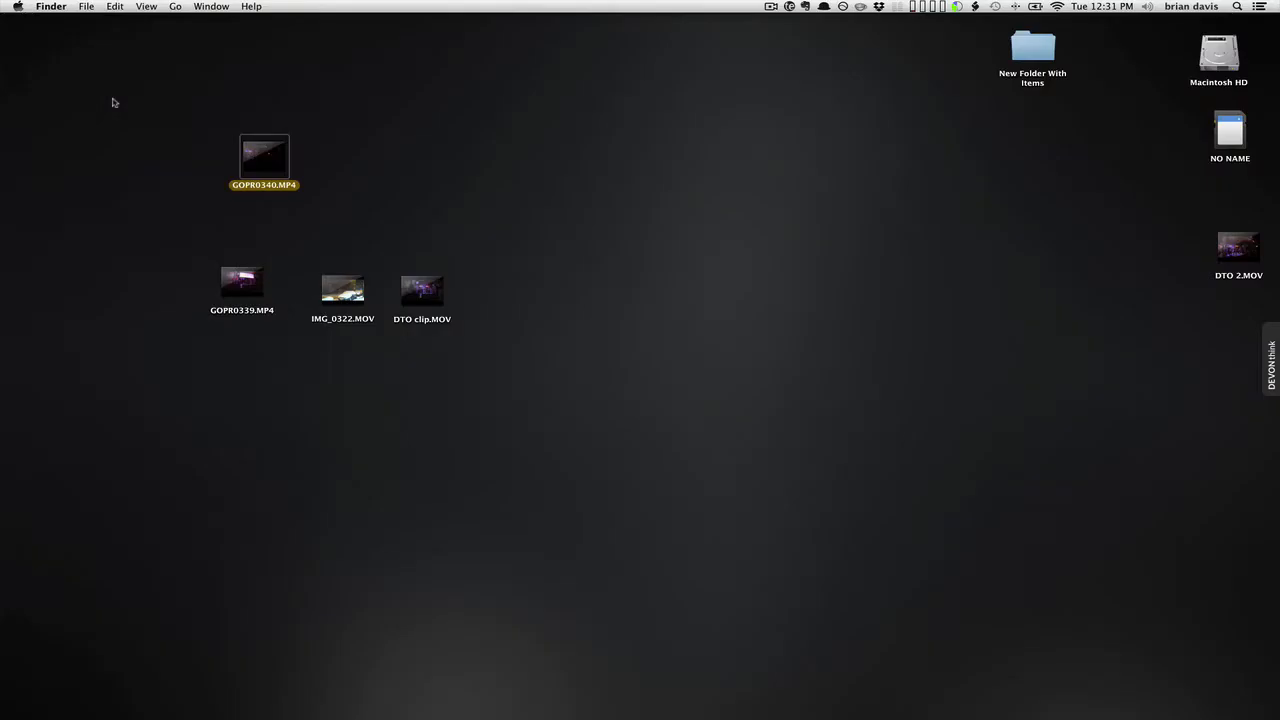
drag(1256, 254, 476, 164)
right_click(476, 164)
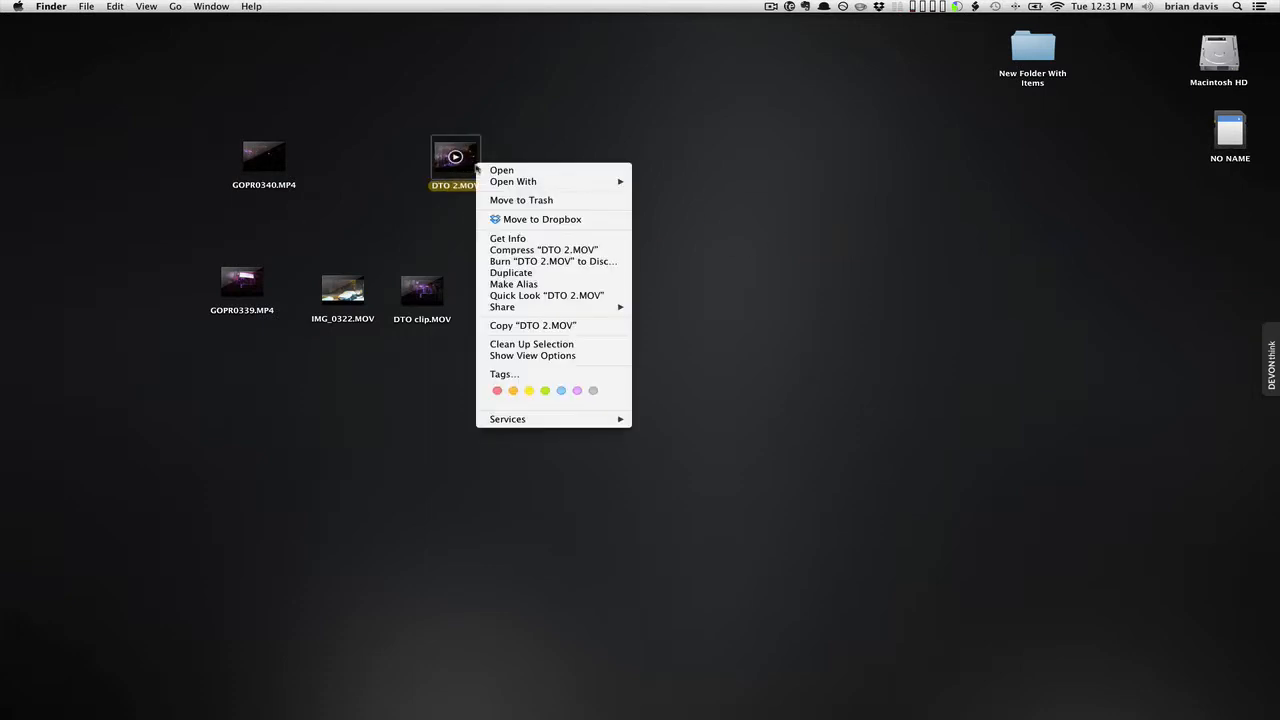
click(517, 239)
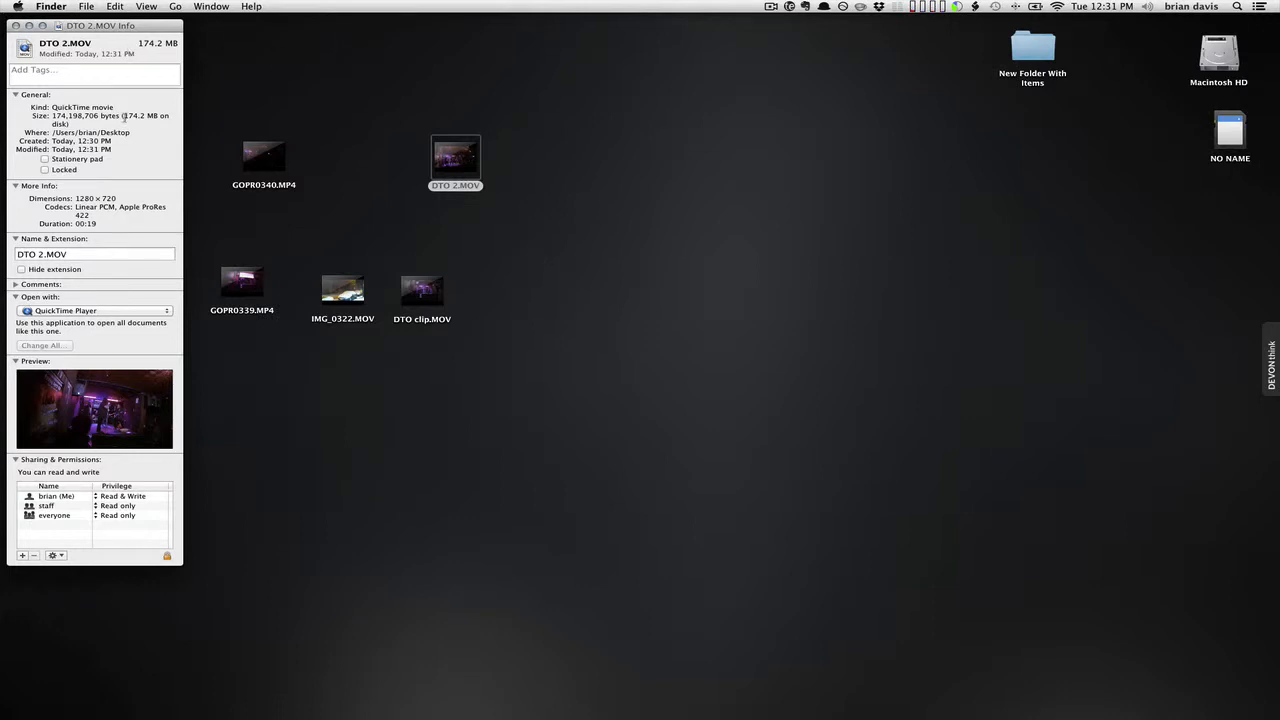
drag(124, 116, 167, 118)
Open and close GOPR0339.MP4's info window.
click(256, 297)
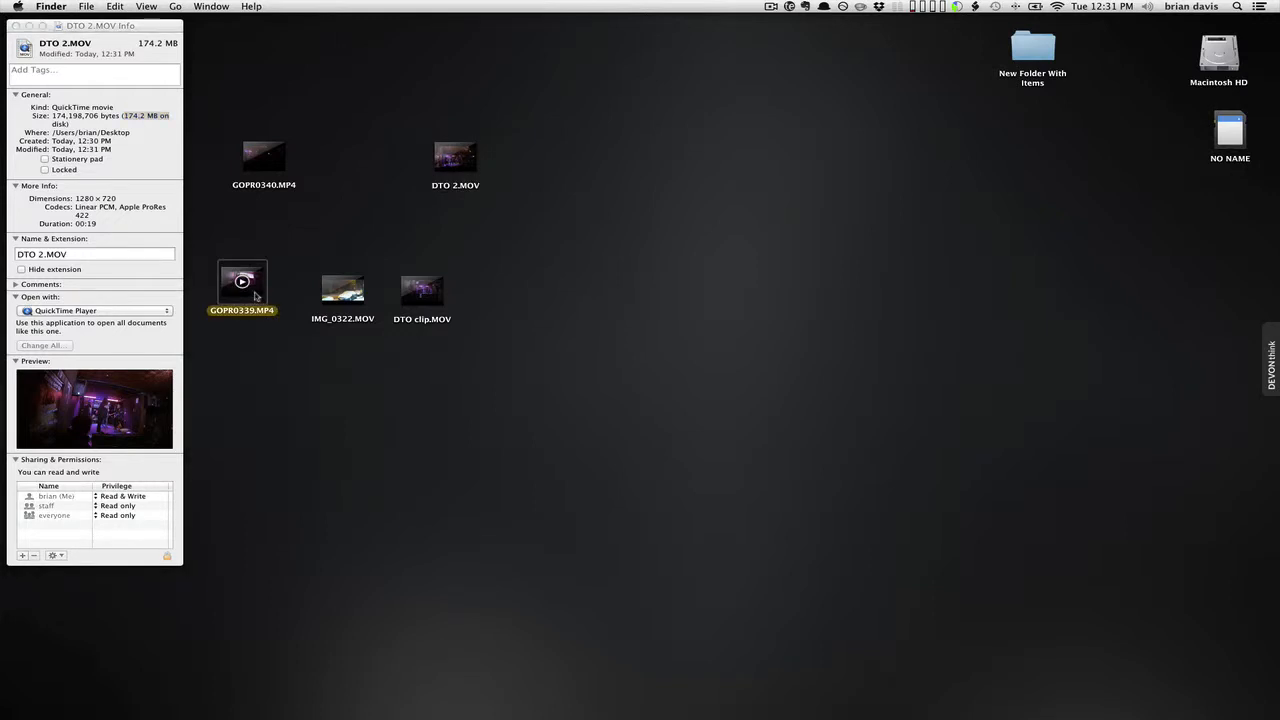
right_click(256, 296)
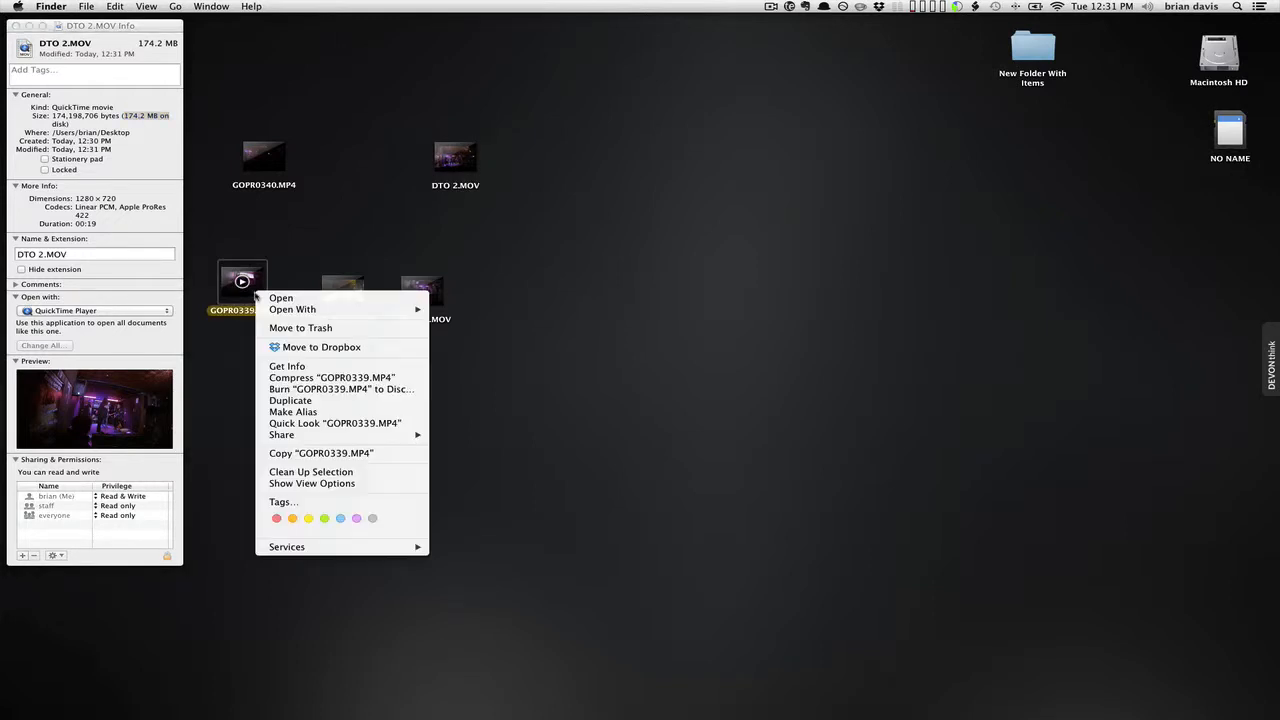
click(296, 366)
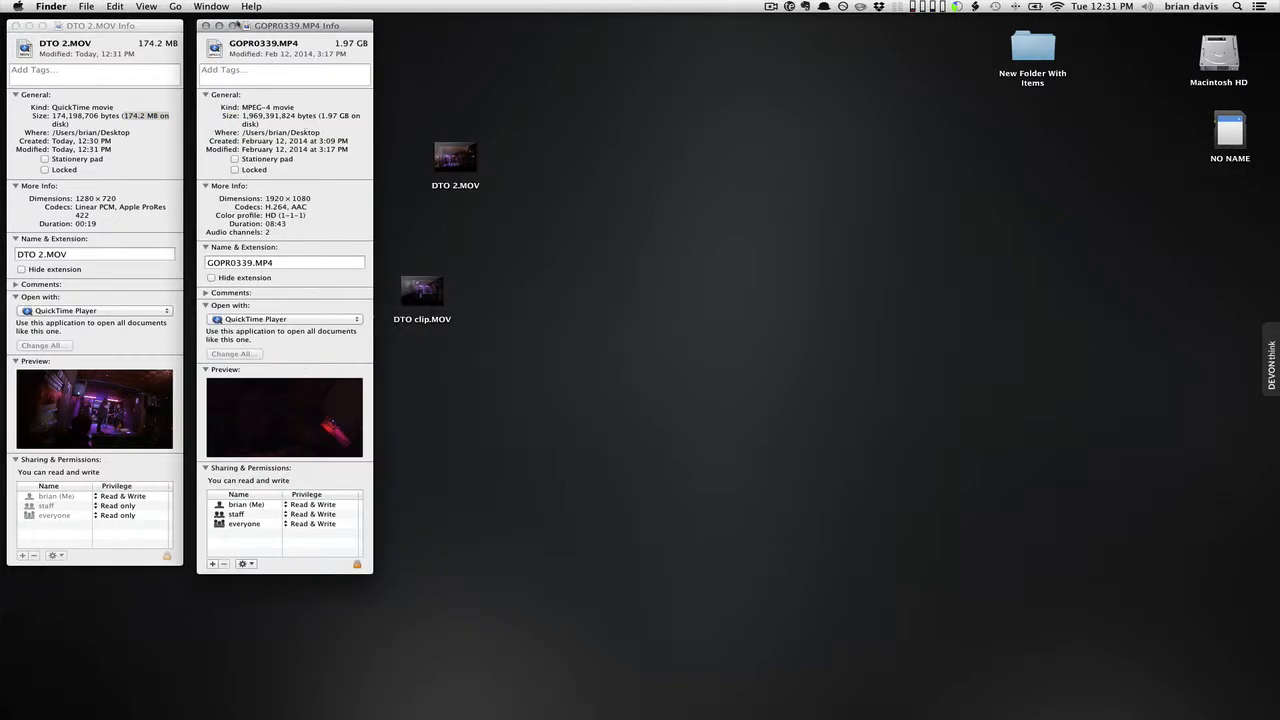
click(206, 25)
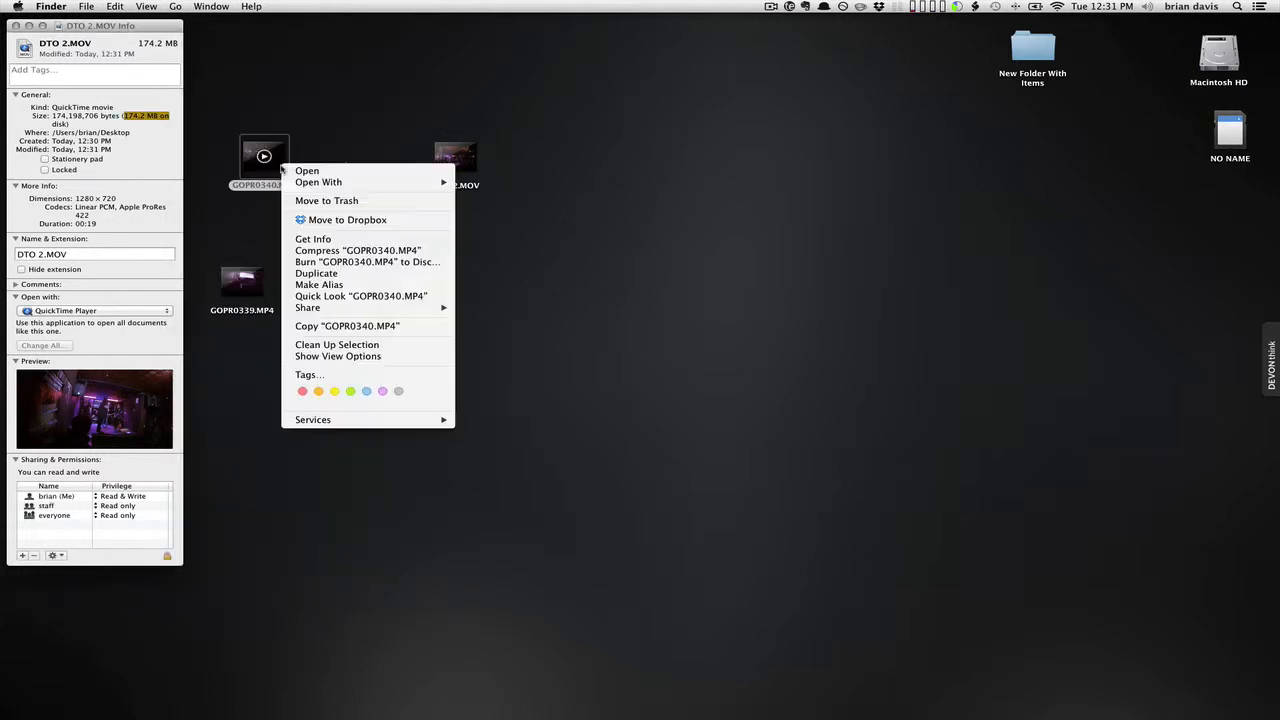
Compare GOPR0340.MP4's 235.3 MB size in its info window, then close it.
right_click(285, 173)
click(357, 241)
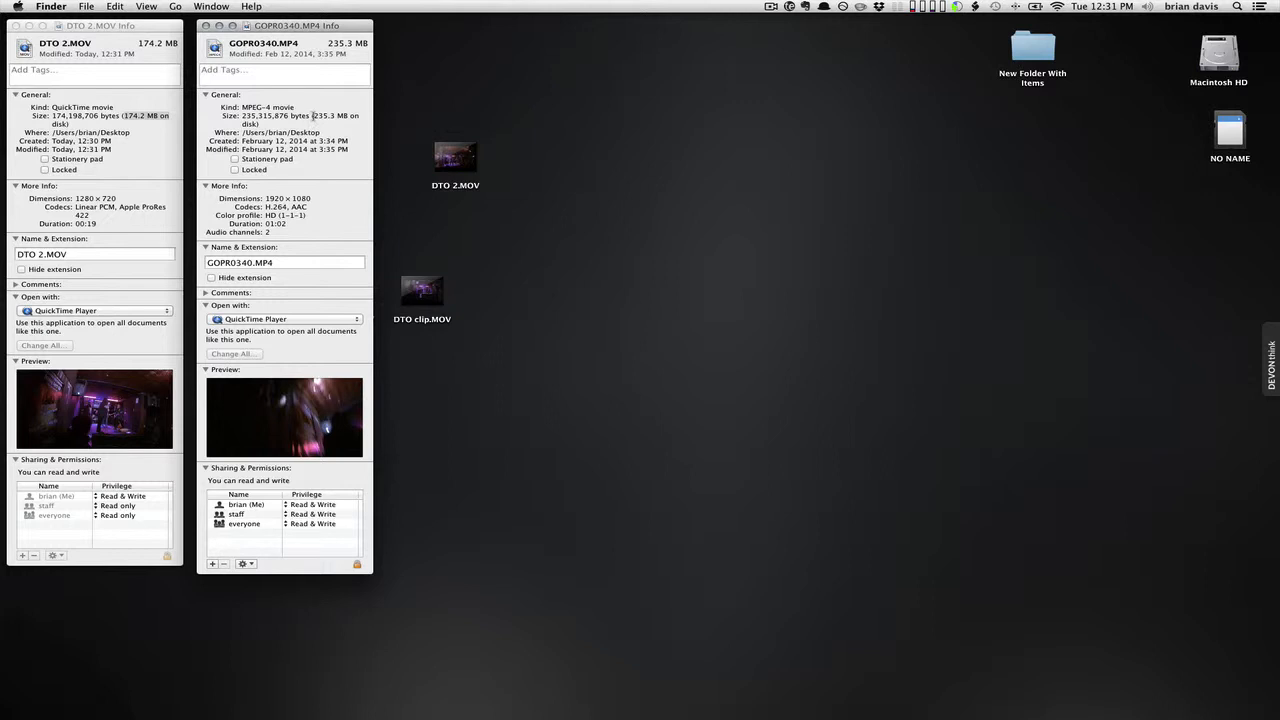
drag(312, 115, 349, 116)
click(206, 26)
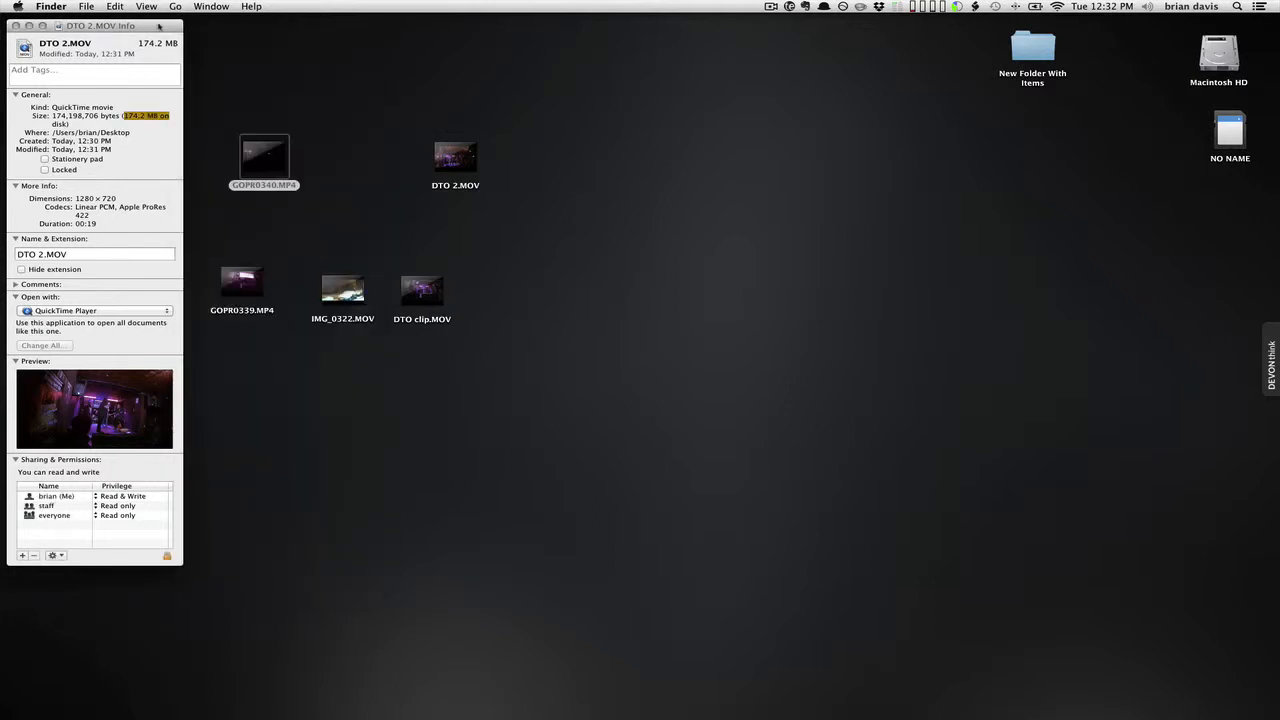
Close the DTO 2.MOV Info window, open DTO 2.MOV in QuickTime Player 7, and bring GOPR0340.MP4 forward.
click(15, 25)
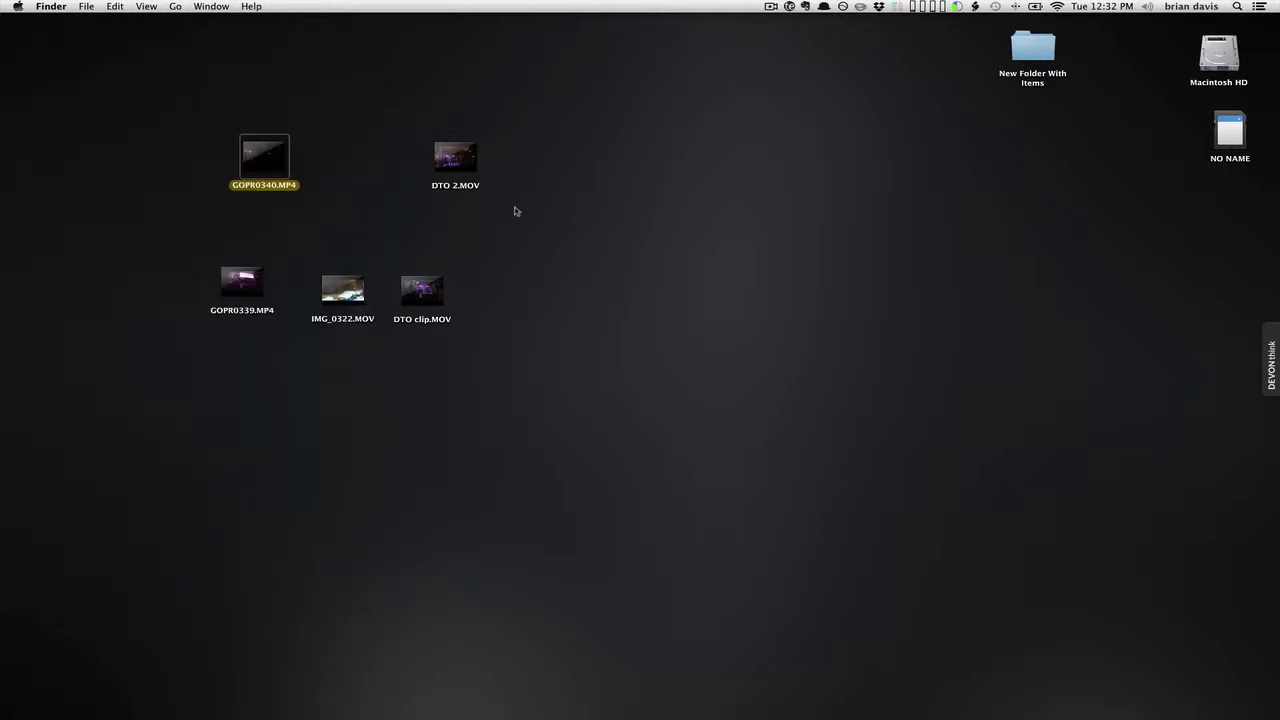
right_click(470, 166)
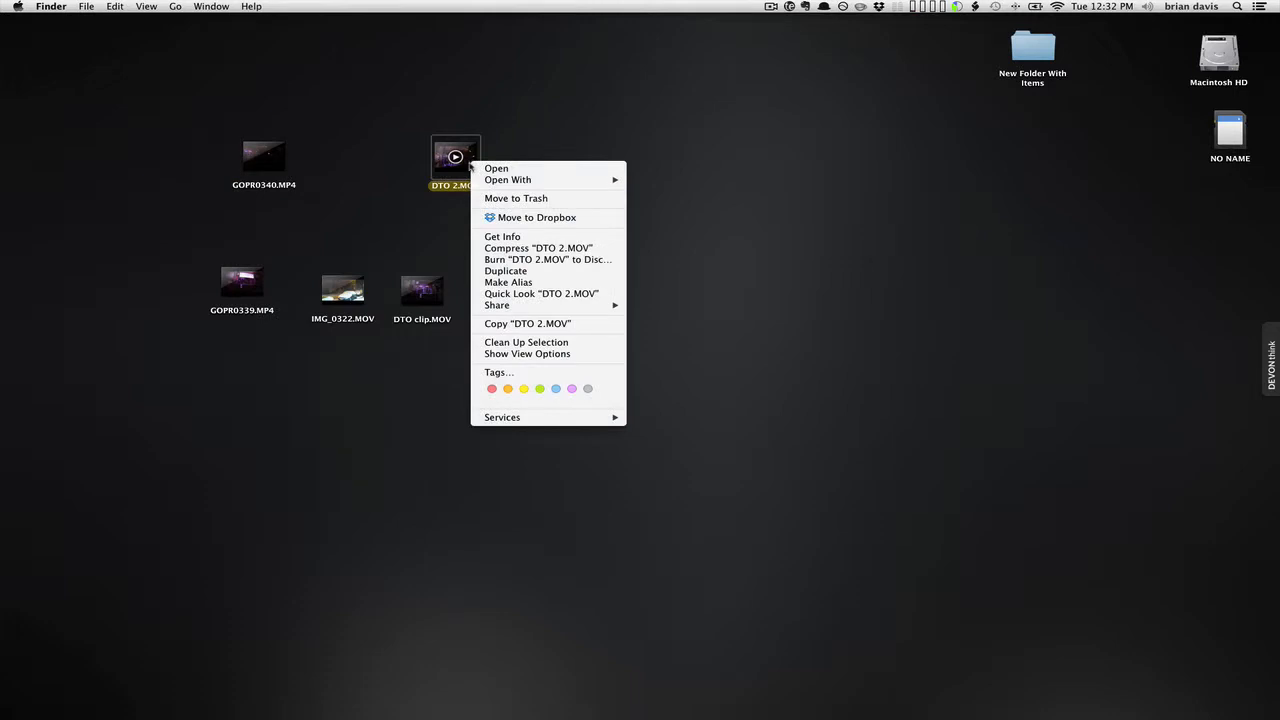
mouse_move(540, 180)
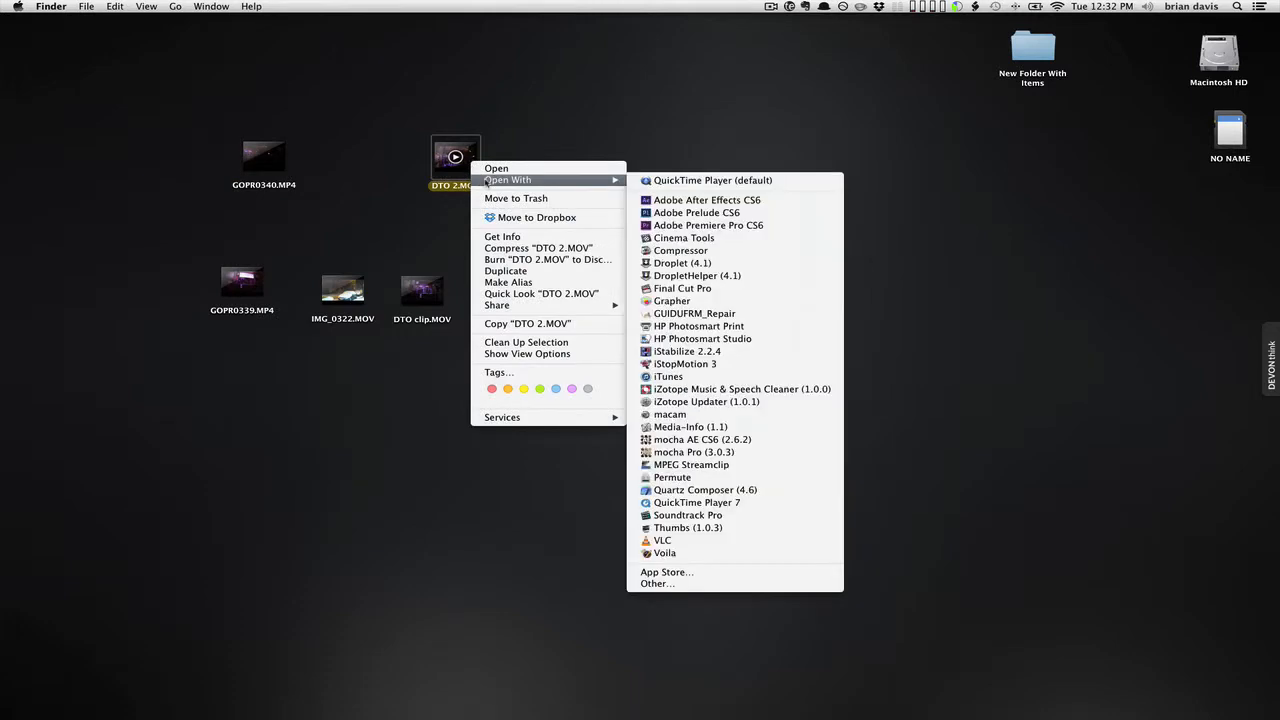
click(797, 503)
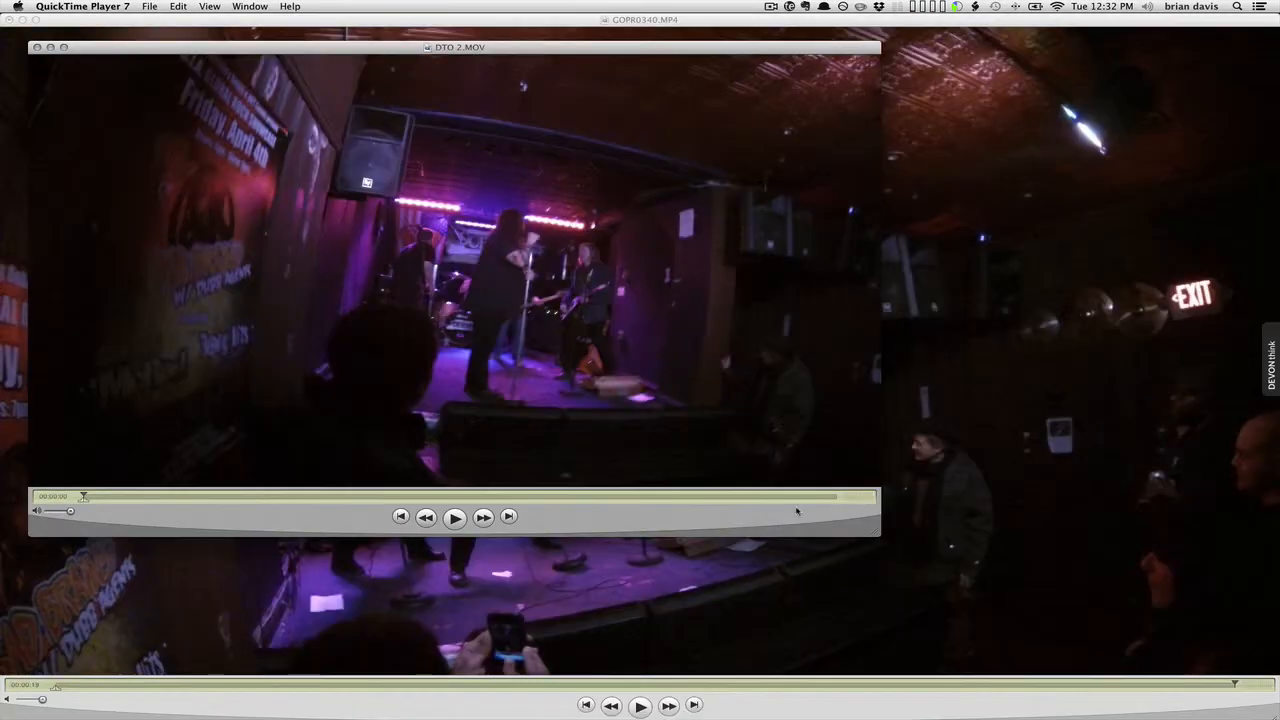
click(1043, 20)
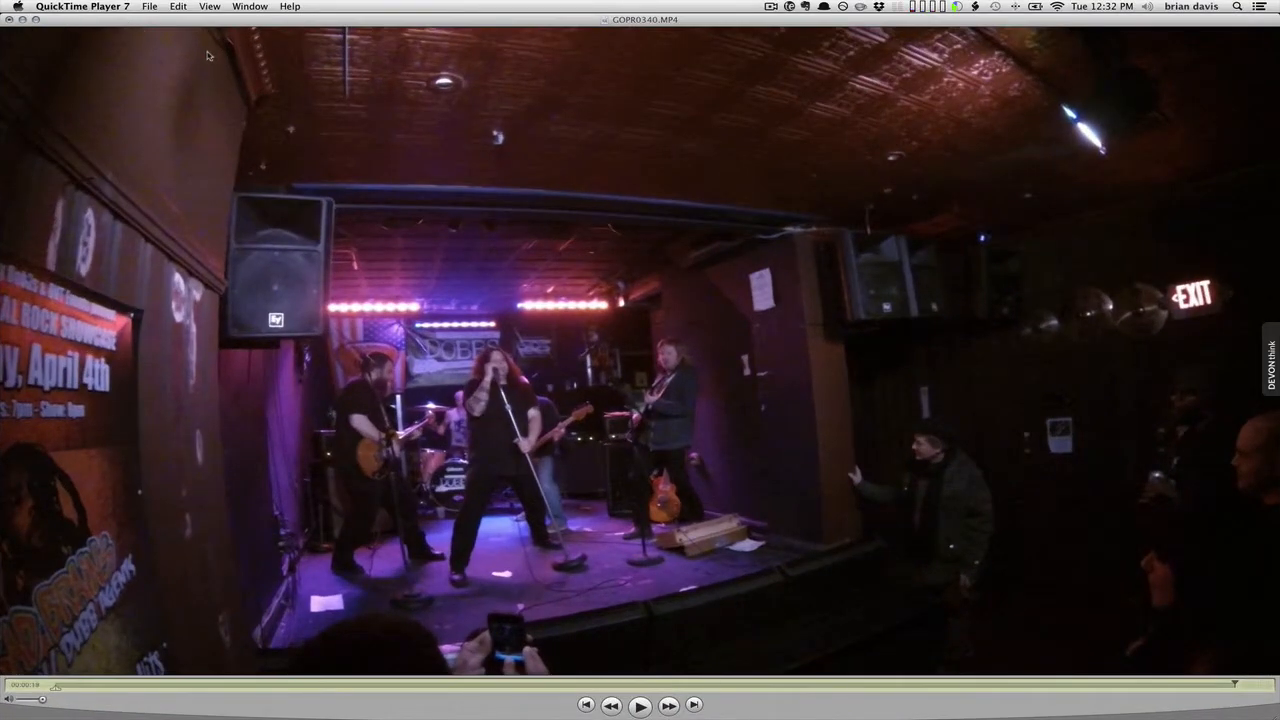
Review the original GOPR0340.MP4 movie's technical details in the Movie Inspector.
click(211, 7)
mouse_move(257, 7)
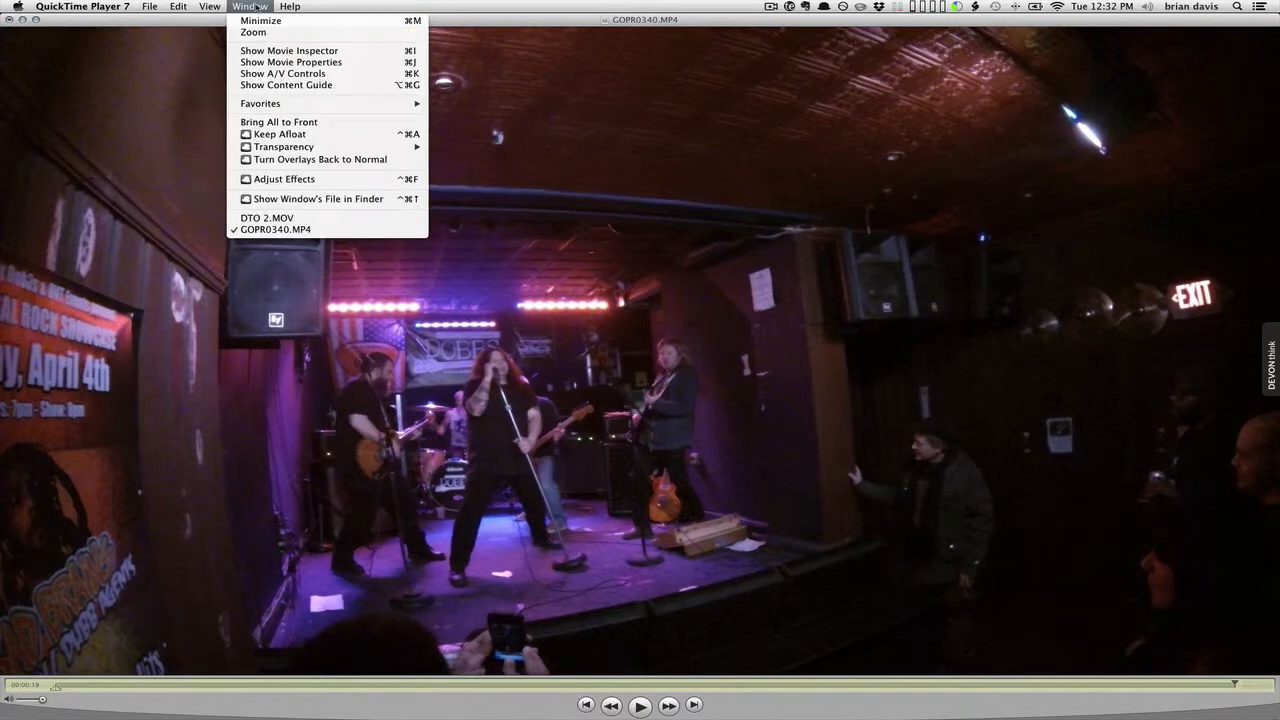
click(268, 50)
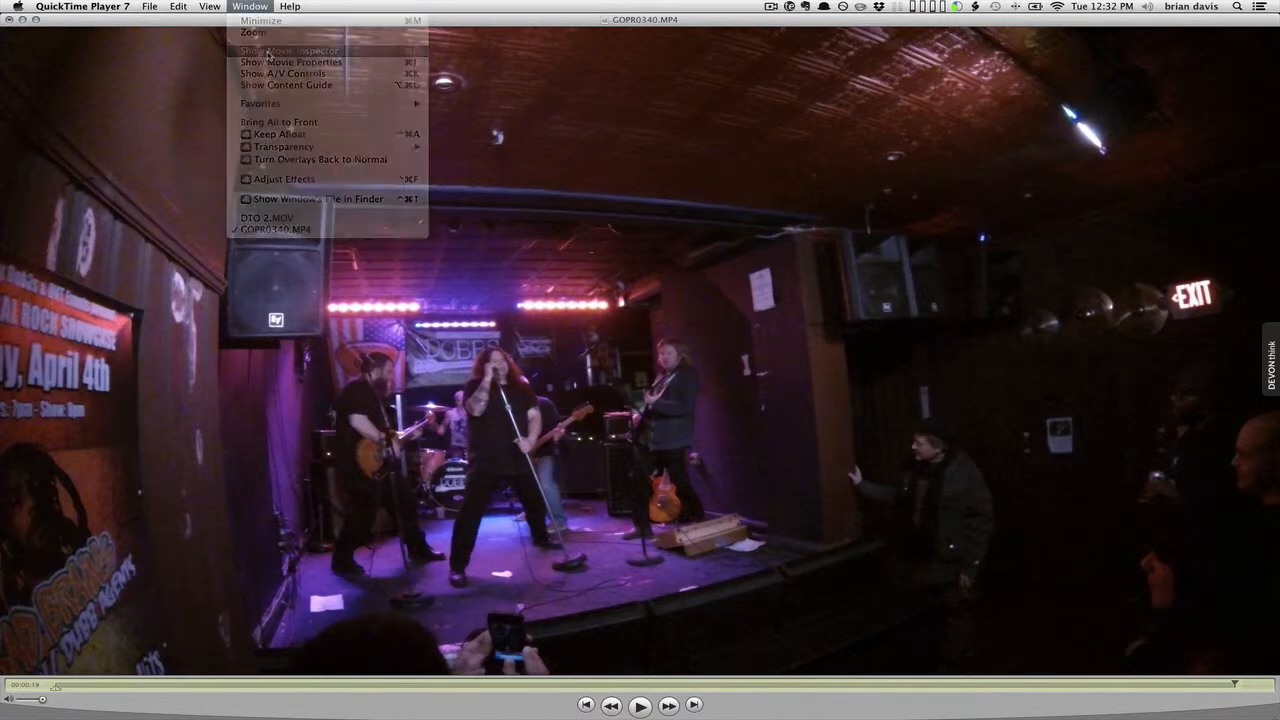
drag(1093, 32, 258, 16)
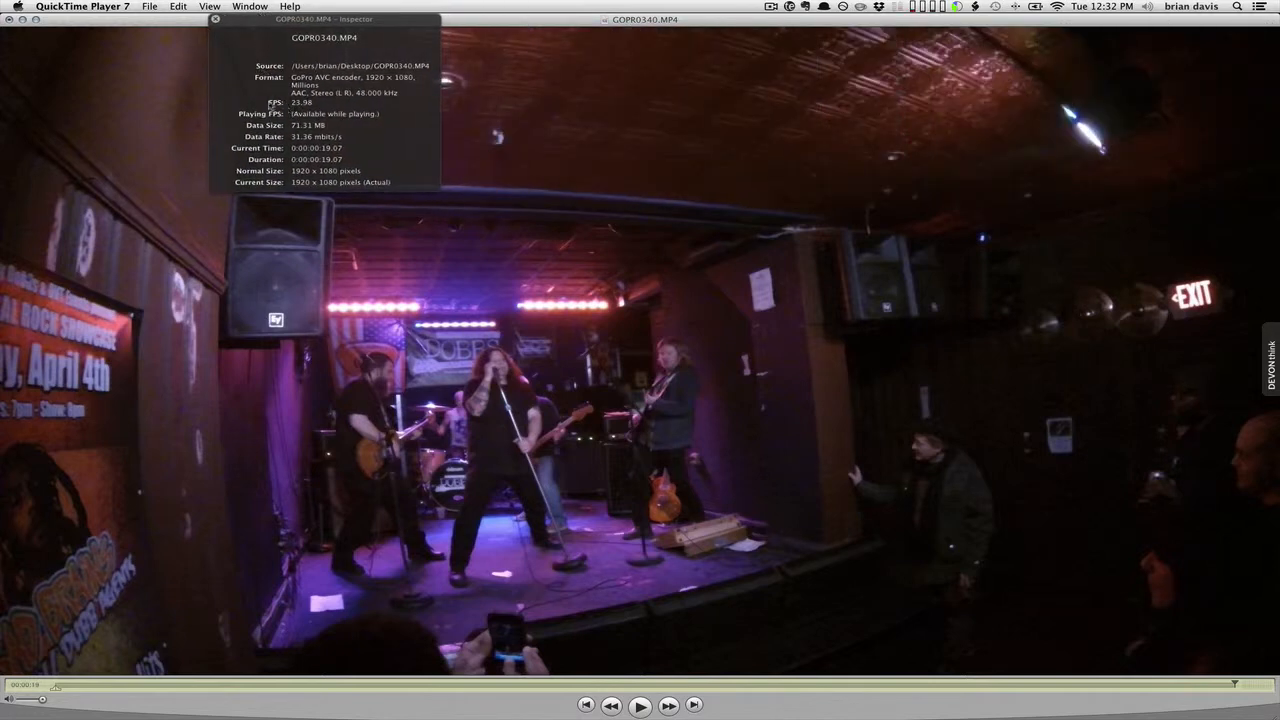
drag(266, 106, 282, 106)
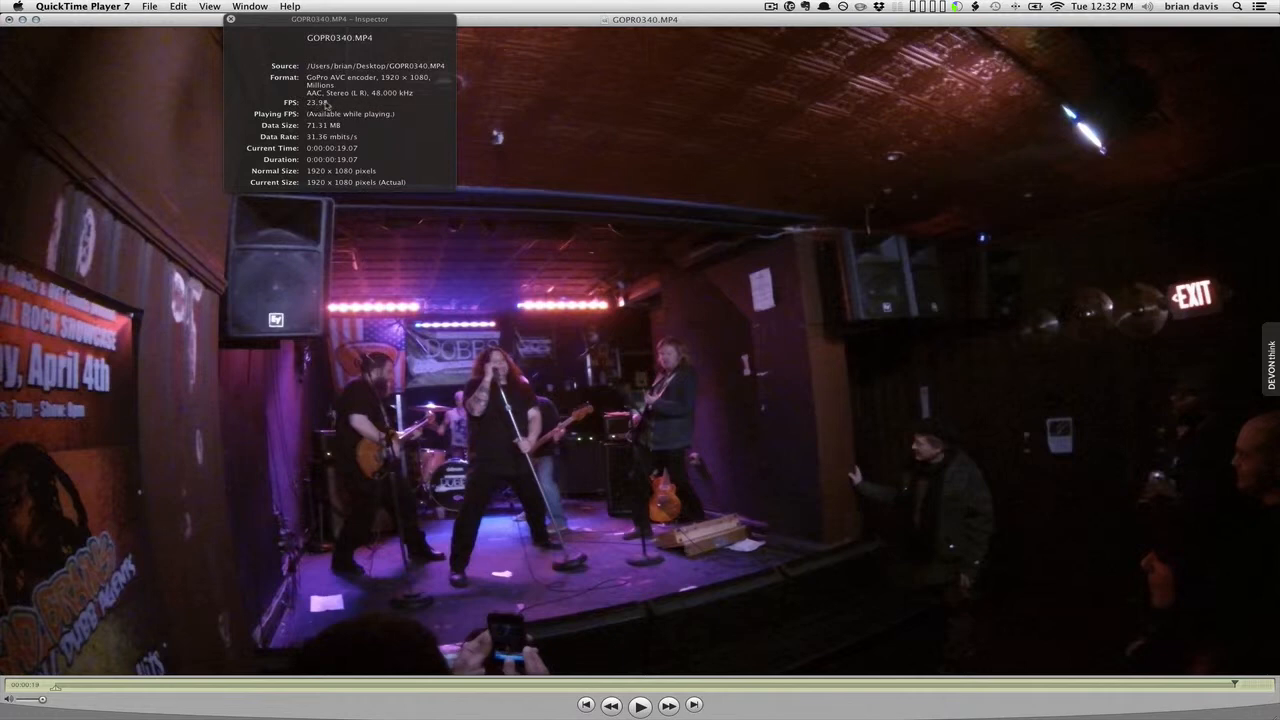
click(230, 19)
Close GOPR0340.MP4 without saving changes, leaving DTO 2.MOV open.
drag(150, 18, 184, 18)
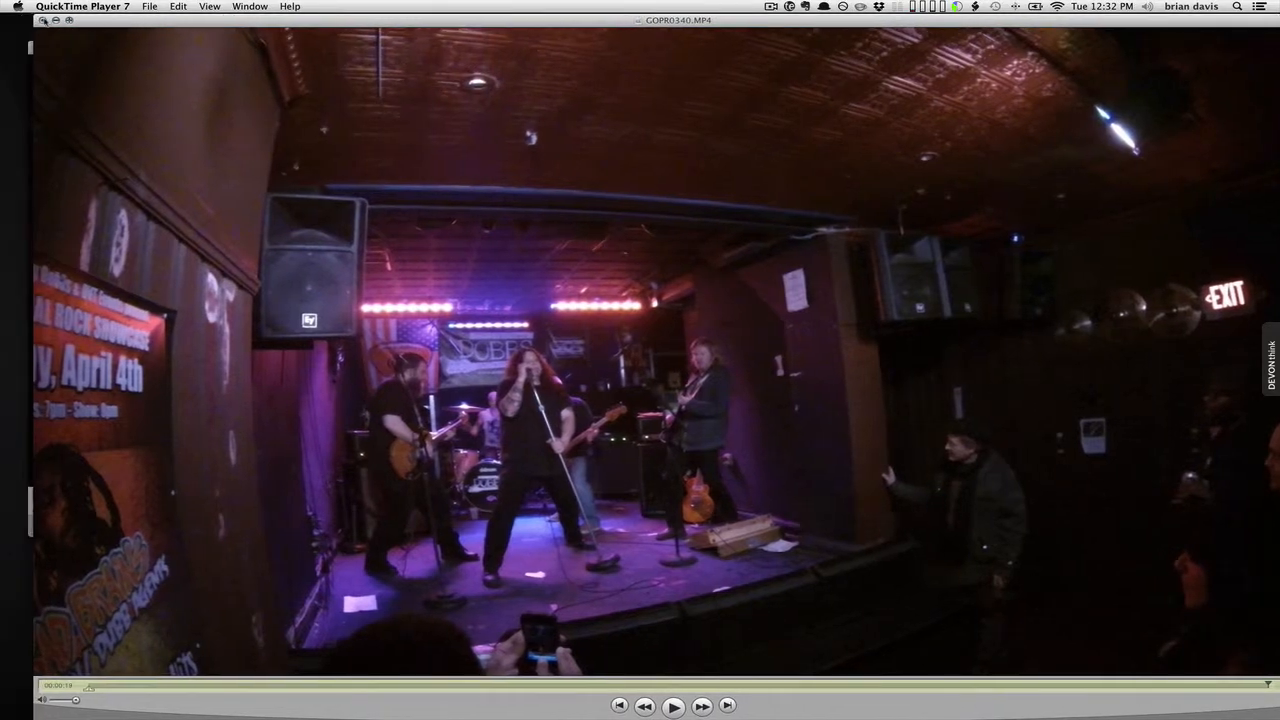
click(42, 19)
click(633, 90)
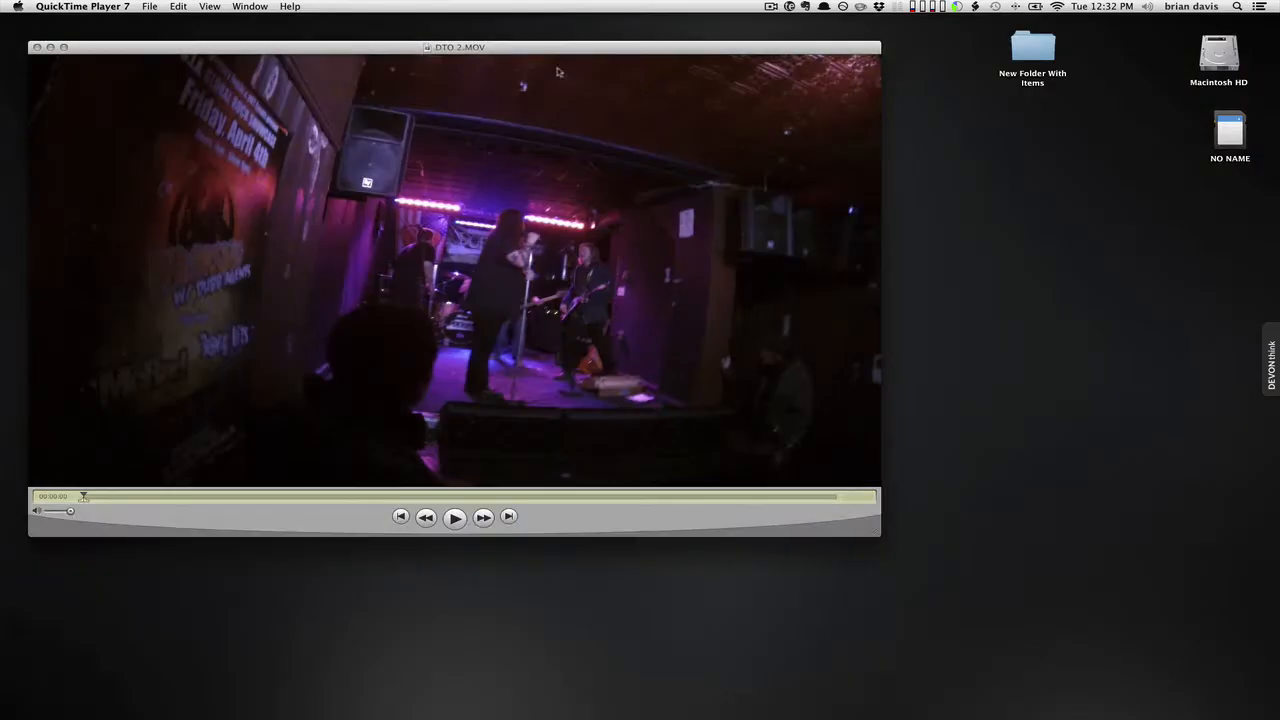
drag(530, 48, 532, 39)
Check in the Movie Inspector that DTO 2.MOV is 1280x720 ProRes 422.
click(215, 6)
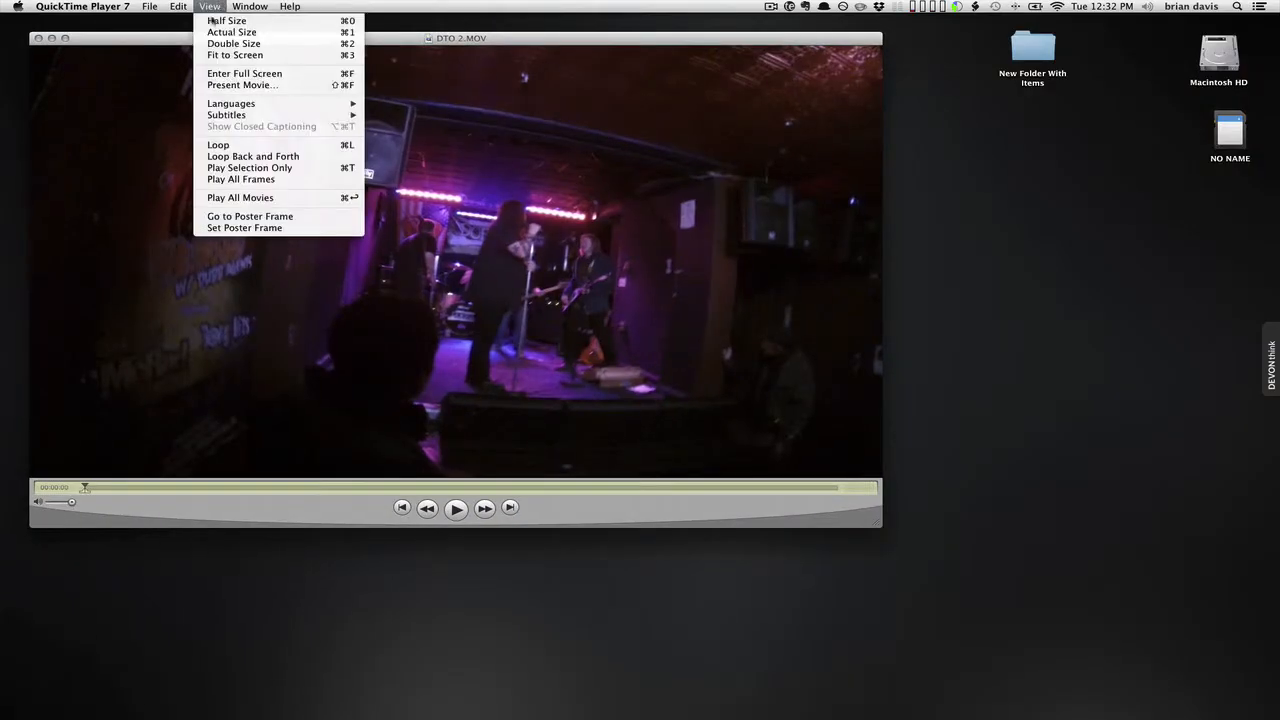
mouse_move(250, 6)
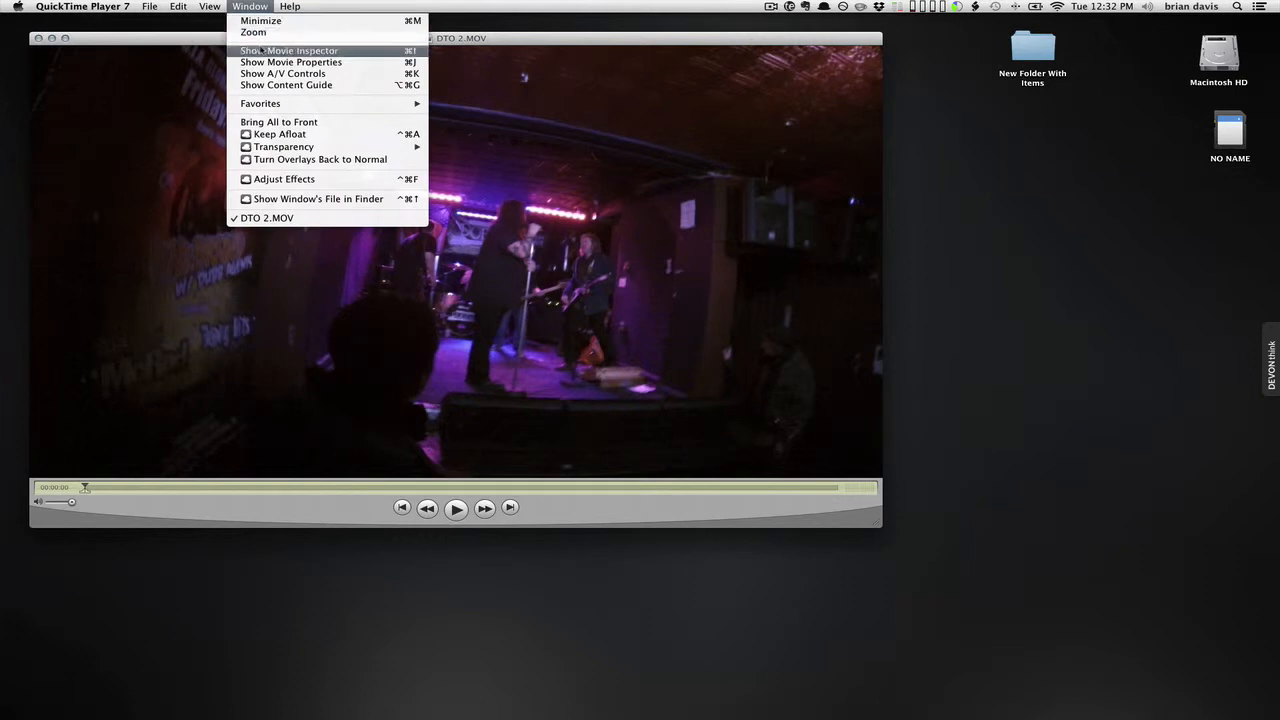
click(260, 50)
drag(295, 30, 330, 30)
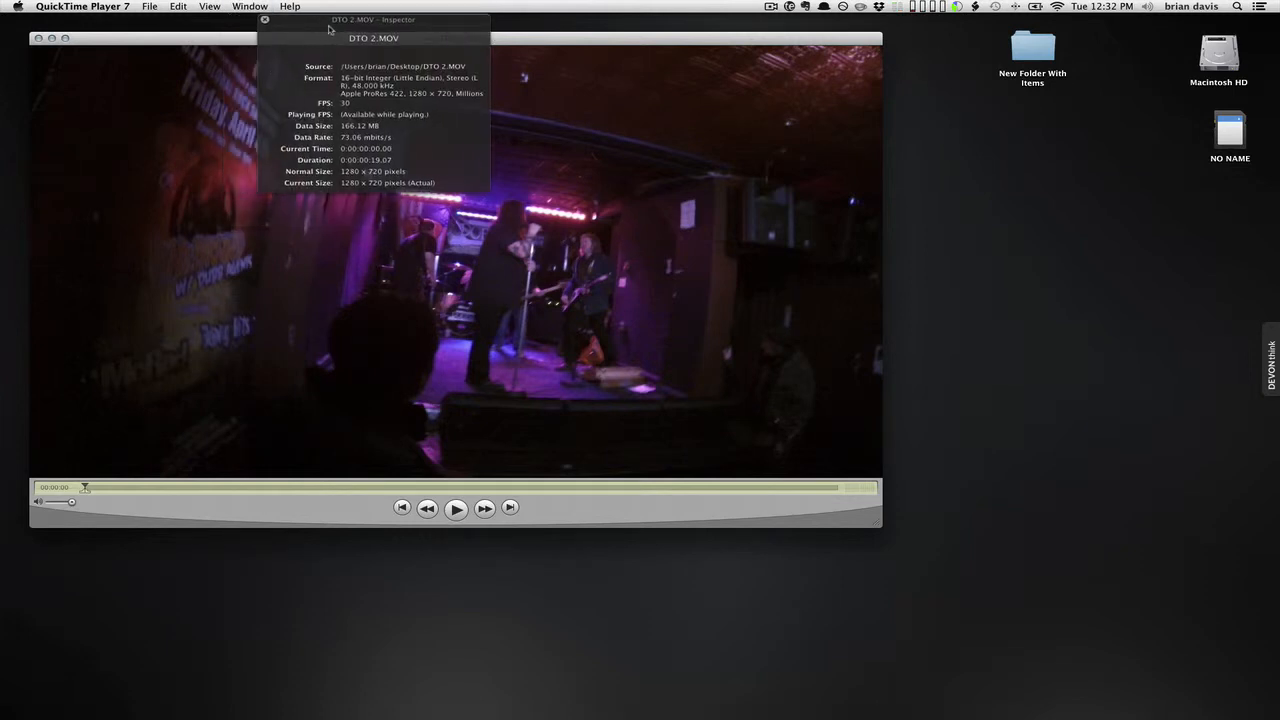
click(345, 107)
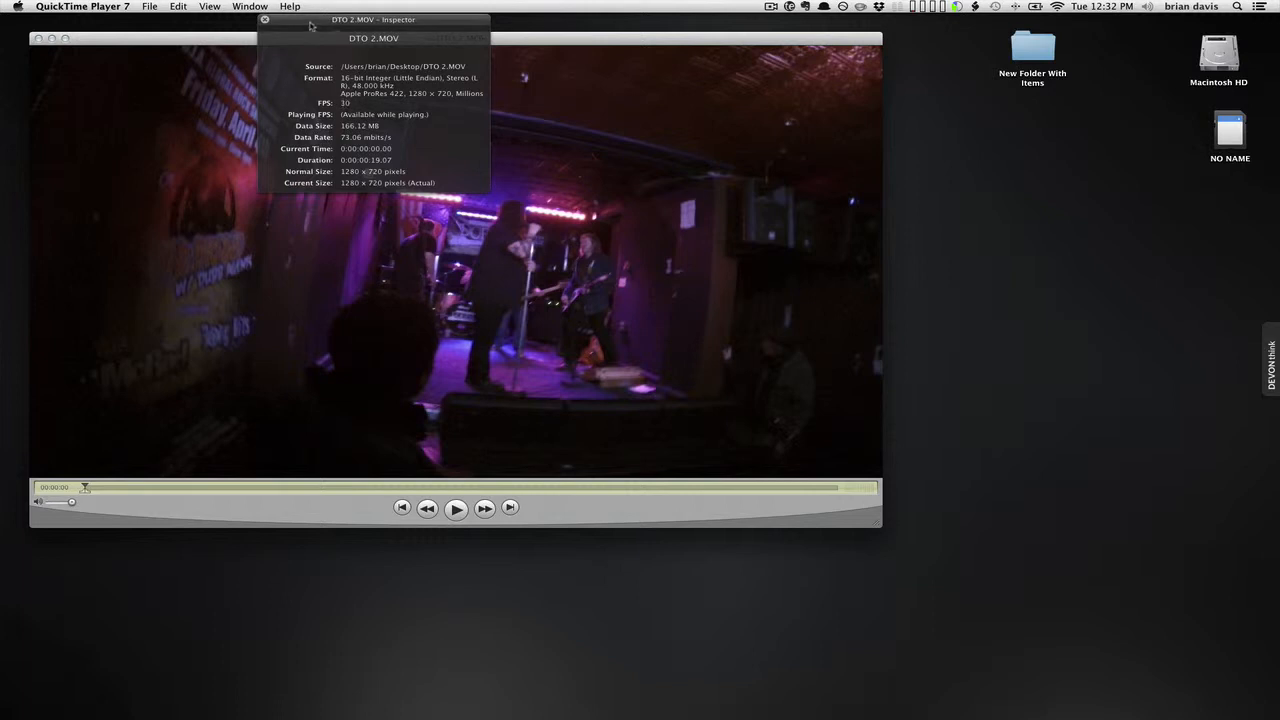
click(264, 20)
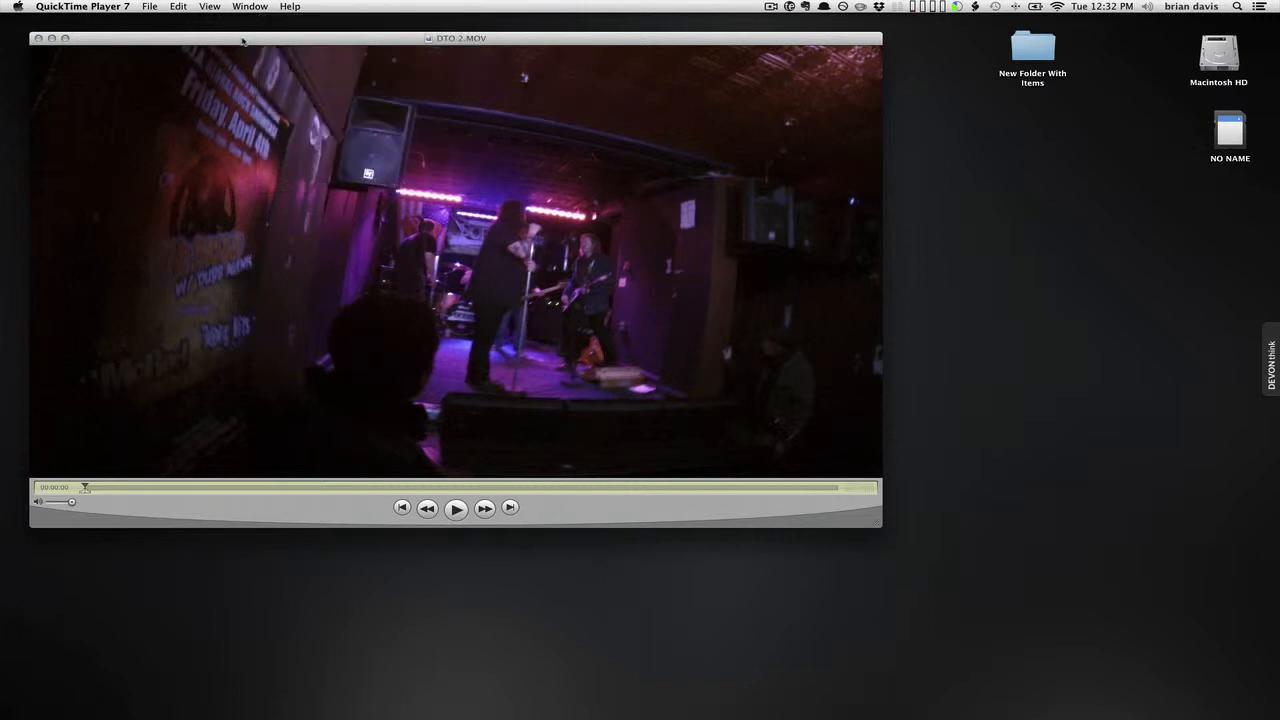
drag(243, 40, 276, 43)
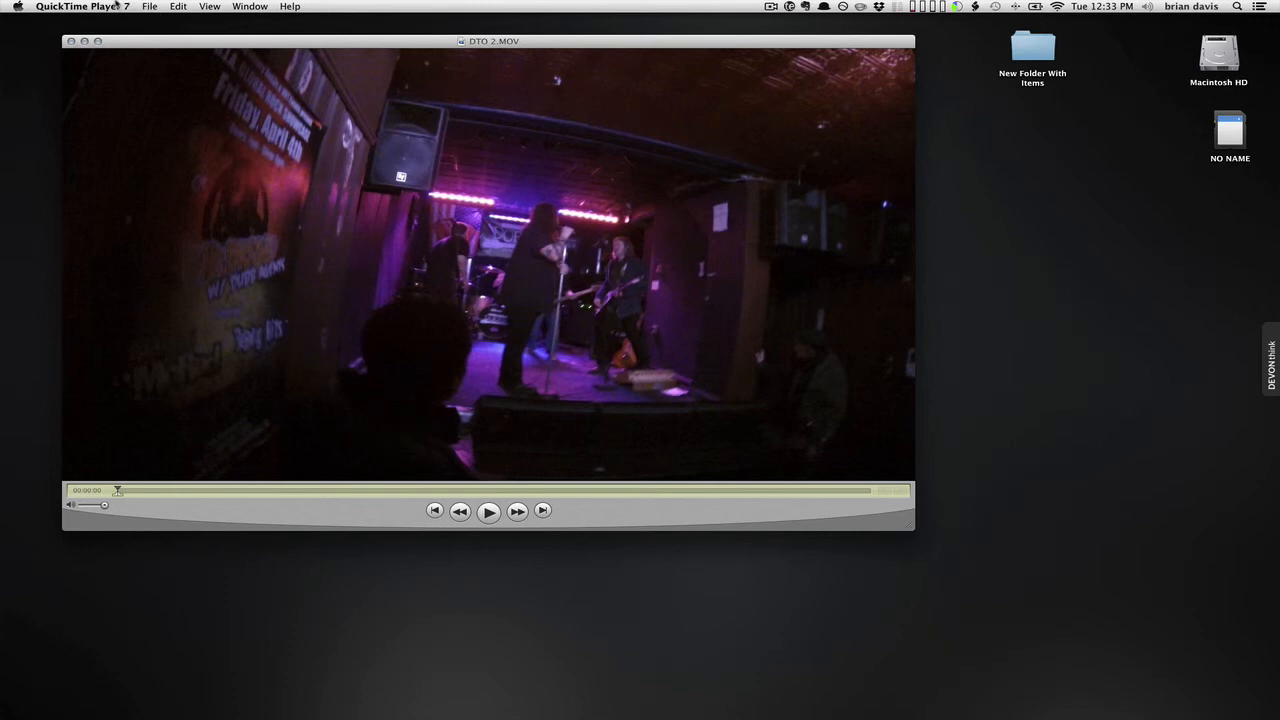
click(771, 7)
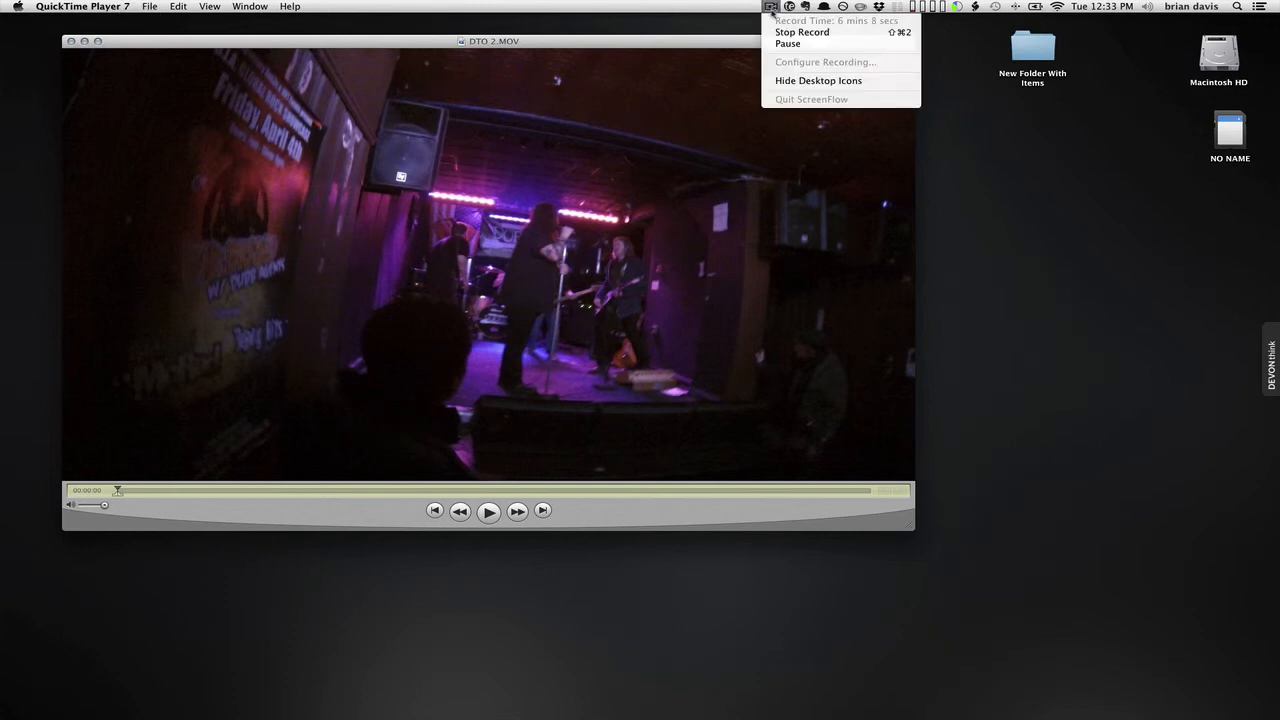